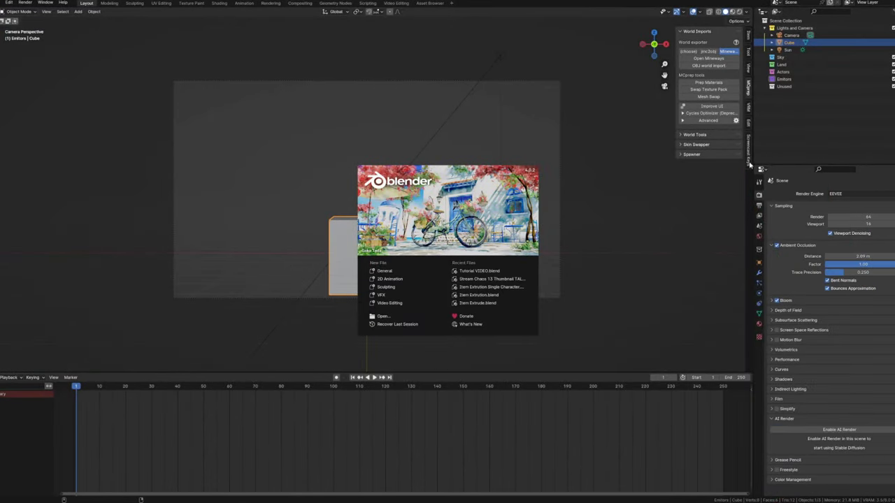
# Step: Close the splash screen and turn on the Screencast Keys display
pyautogui.click(749, 158)
pyautogui.click(750, 155)
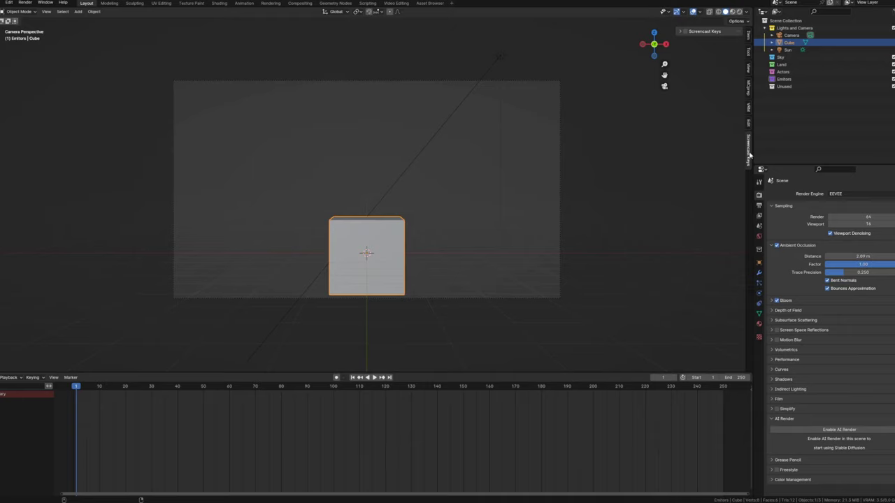
pyautogui.click(683, 32)
pyautogui.click(682, 32)
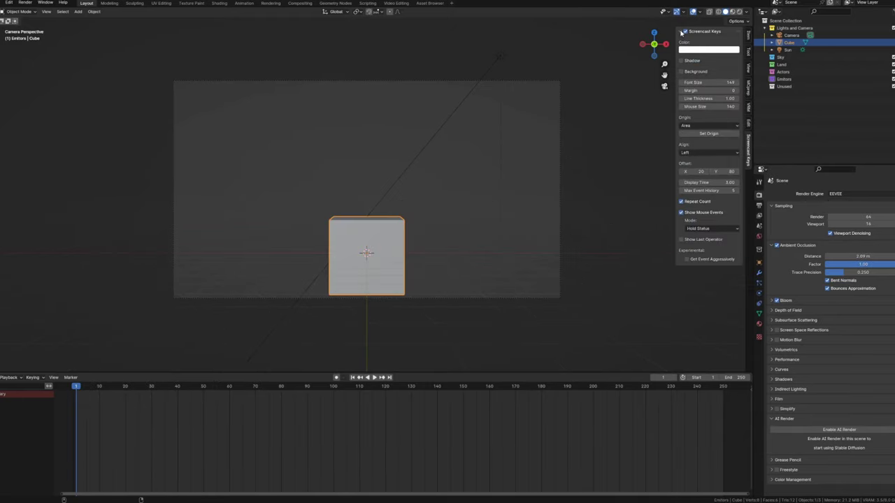
pyautogui.press('s')
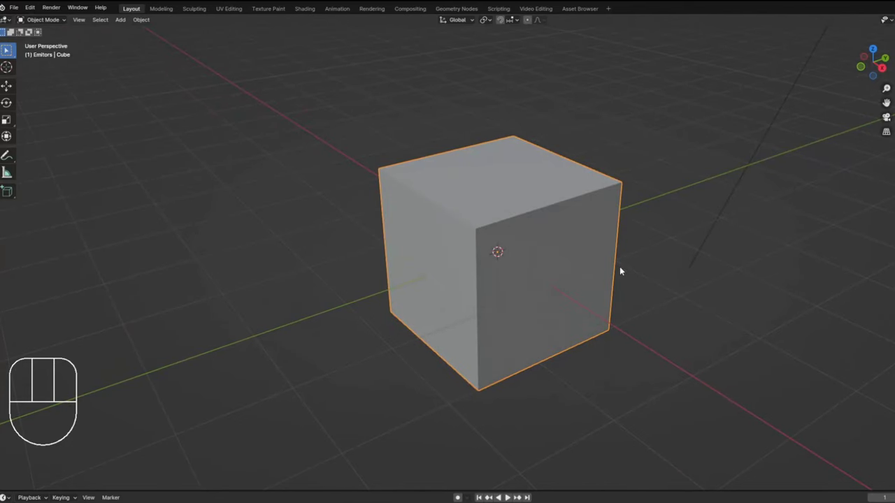
# Step: Delete the default cube and add a torus at the scene centre
pyautogui.press('Delete')
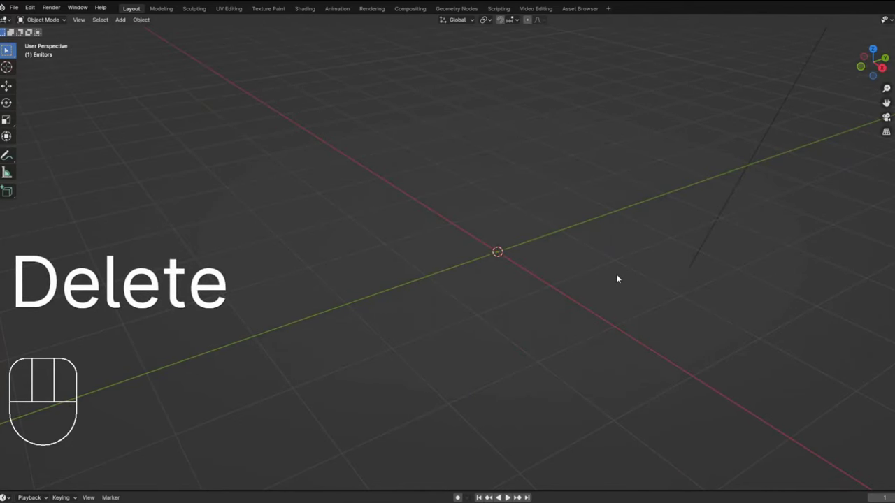
pyautogui.press('shift')
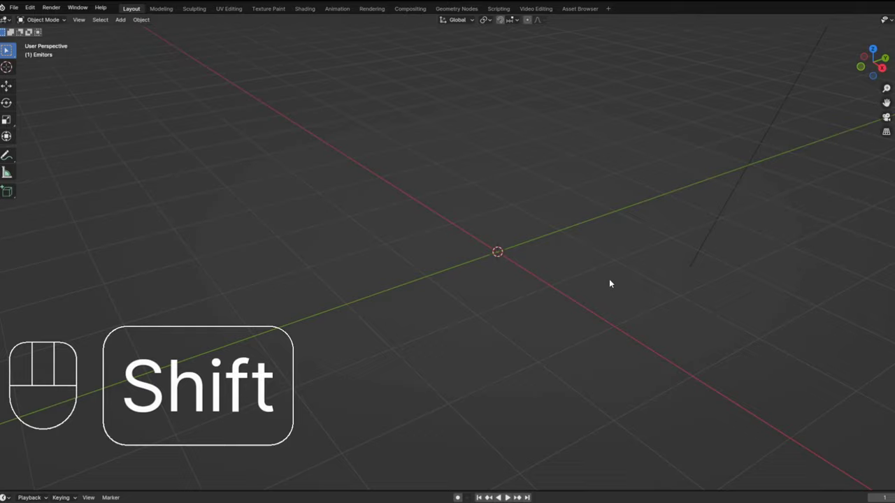
pyautogui.hotkey('shift', 'a')
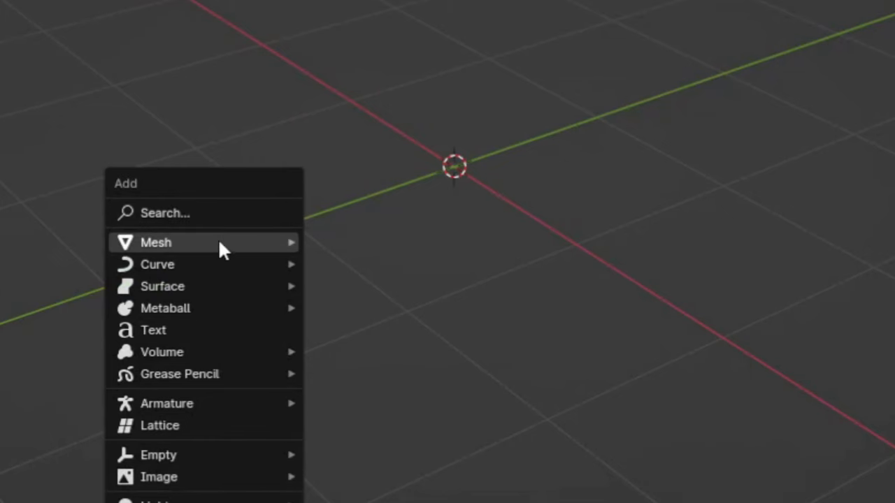
pyautogui.moveTo(219, 246)
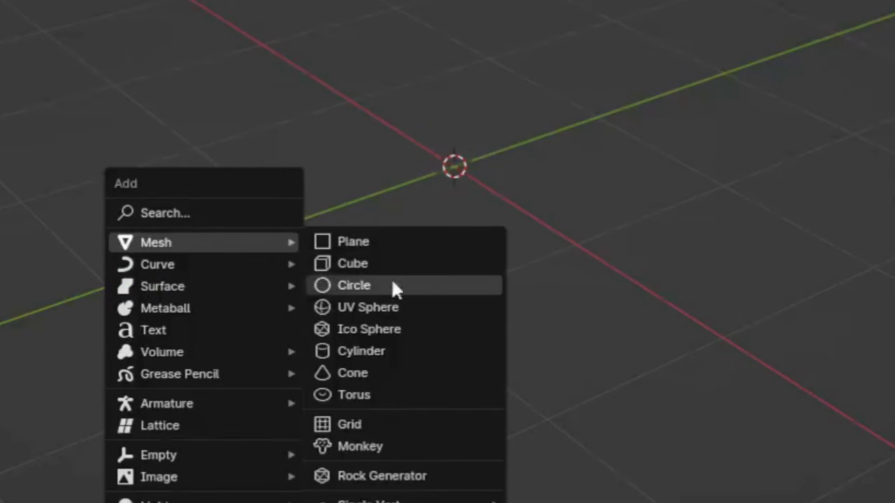
pyautogui.click(373, 395)
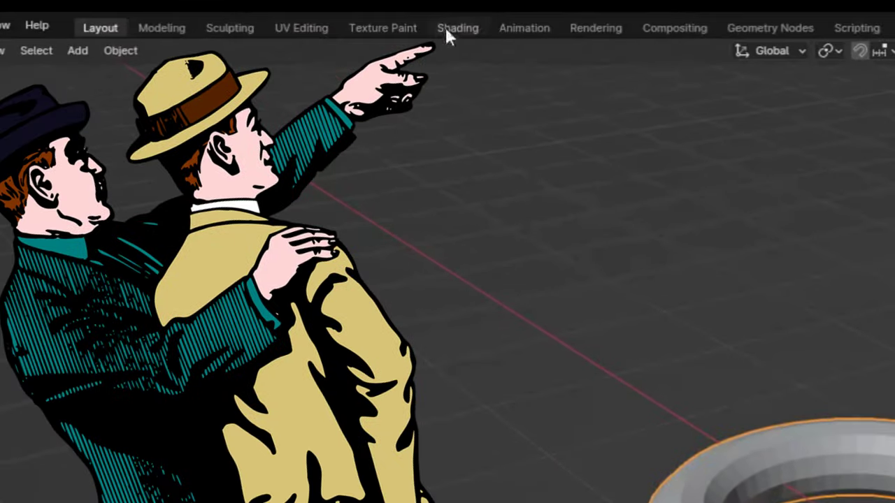
# Step: In the Shading workspace, give the torus a new material and add an Attribute node
pyautogui.click(445, 27)
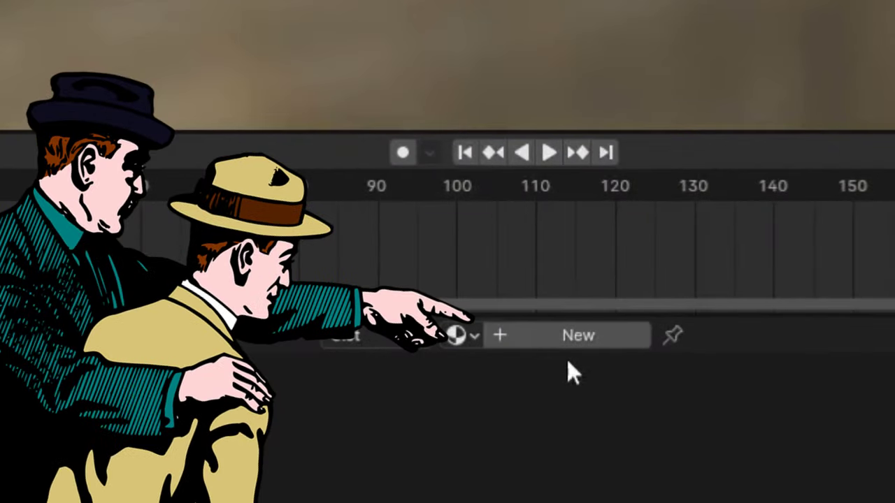
pyautogui.click(564, 337)
pyautogui.hotkey('shift', 'a')
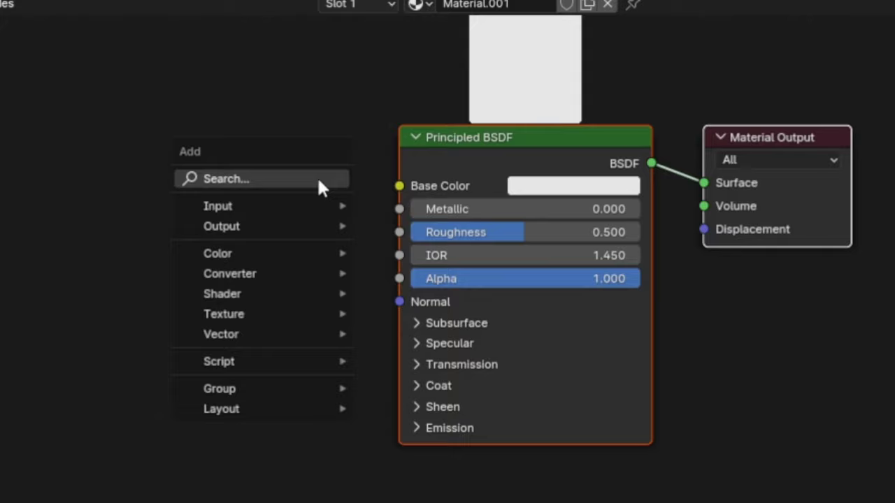
pyautogui.click(314, 179)
pyautogui.write('att')
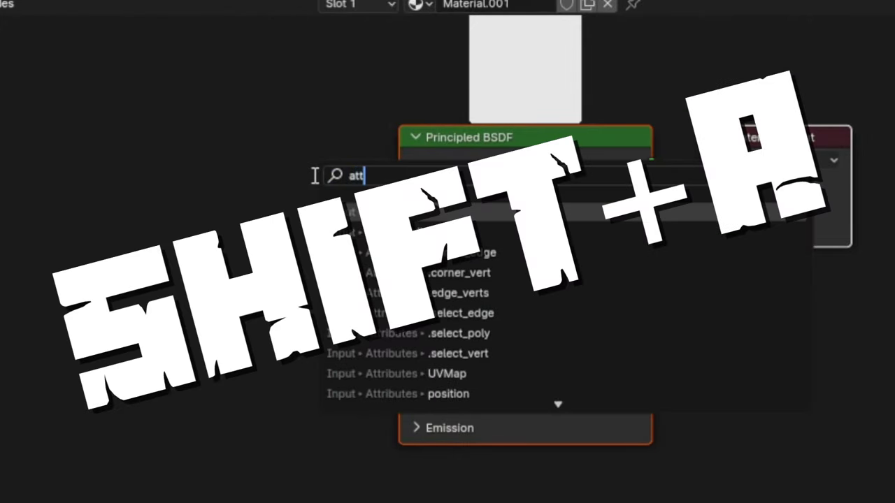
pyautogui.click(396, 212)
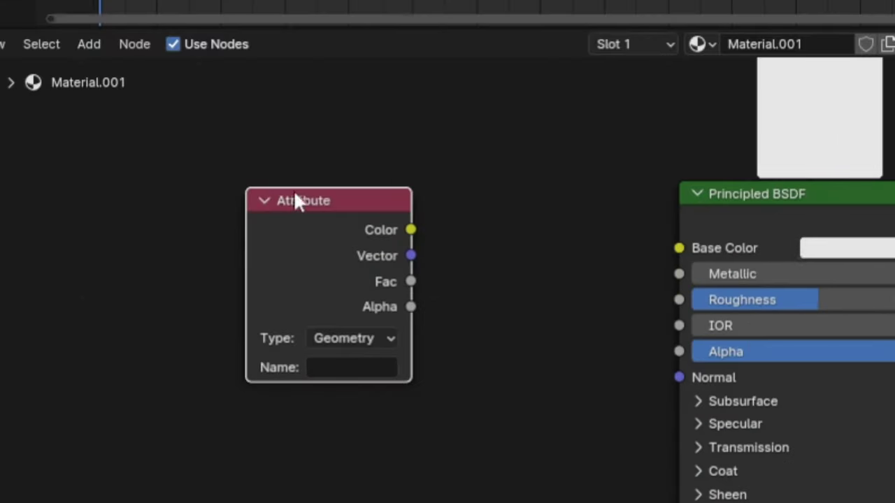
# Step: Connect the Attribute's Color to Base Color and enter the werewolf attribute name
pyautogui.moveTo(413, 230); pyautogui.dragTo(679, 248)
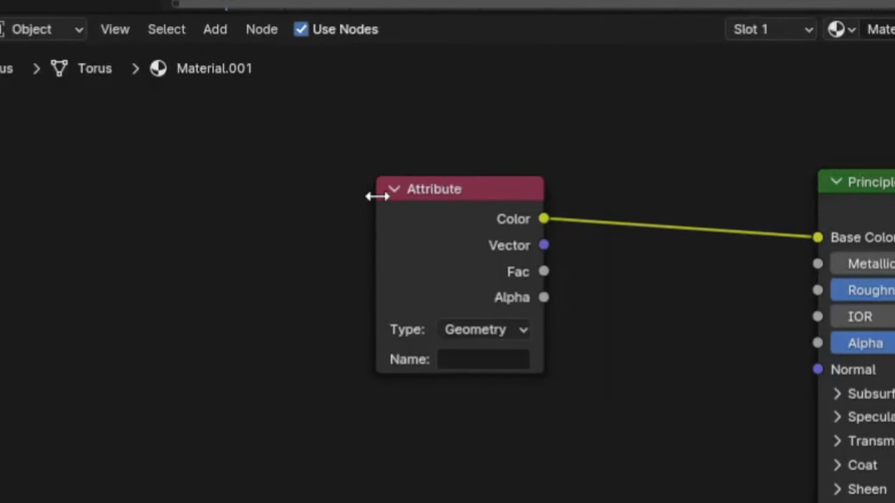
pyautogui.moveTo(138, 202); pyautogui.dragTo(77, 204)
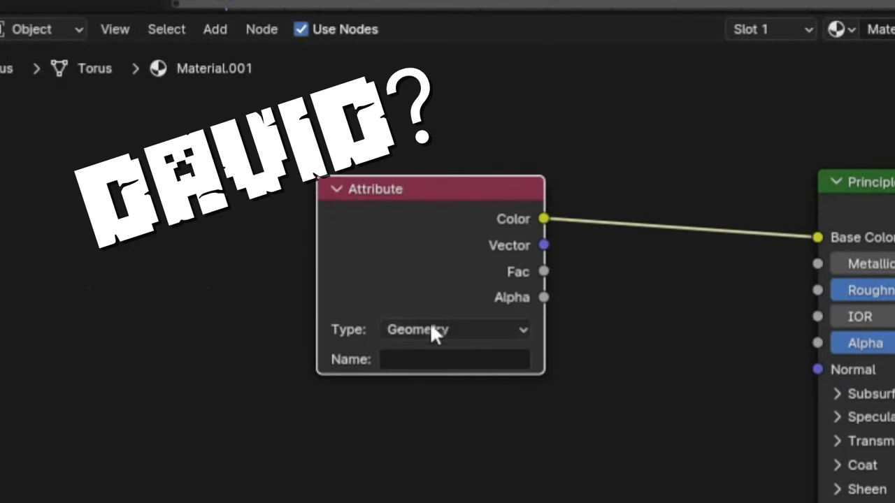
pyautogui.click(190, 365)
pyautogui.write('A')
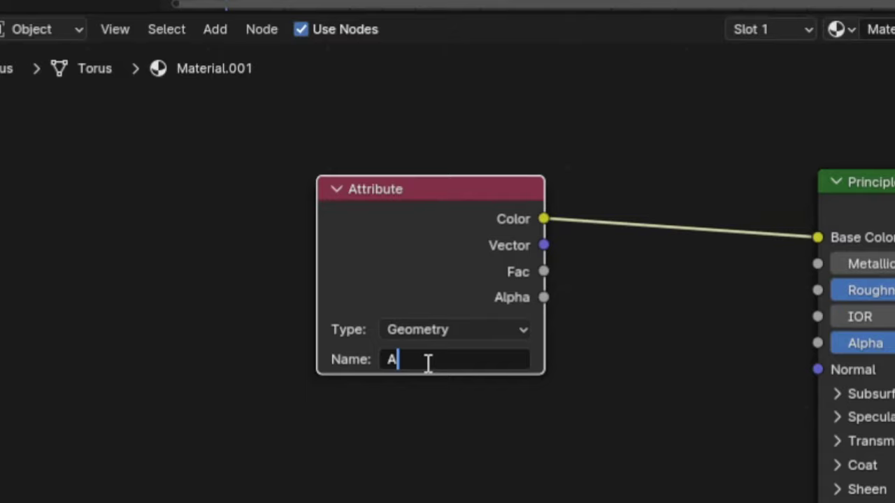
pyautogui.write('Xw')
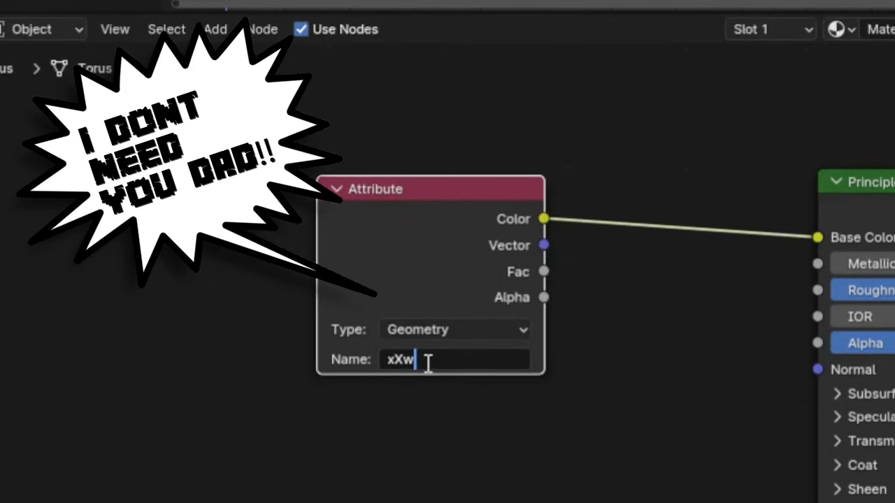
pyautogui.write('erewolf')
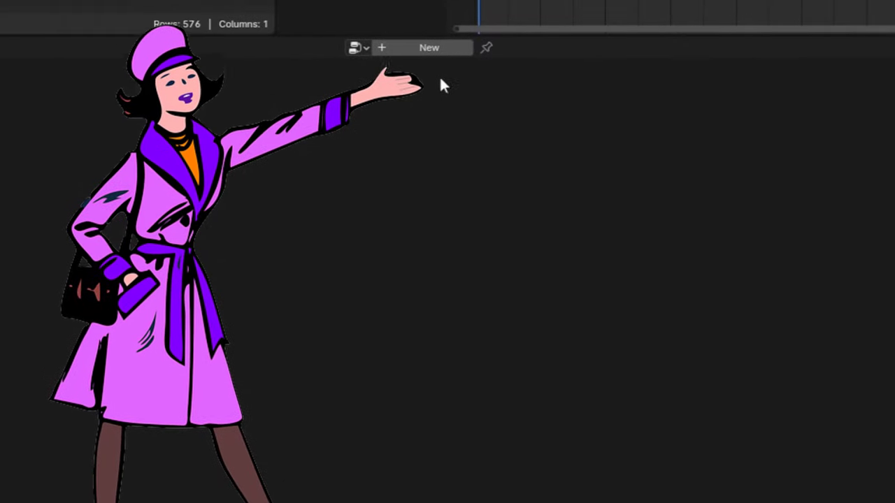
# Step: Add a Geometry Nodes setup with a Grid node wired to the Group Output
pyautogui.click(436, 44)
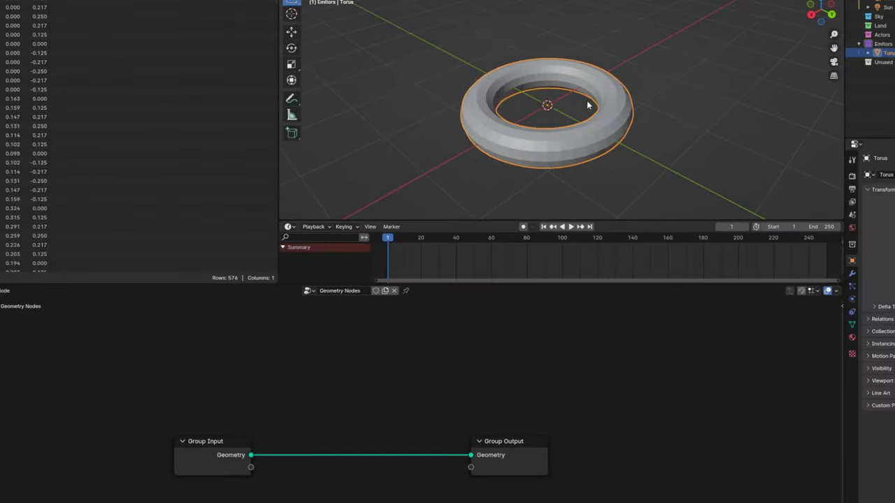
pyautogui.scroll(1, 588, 105)
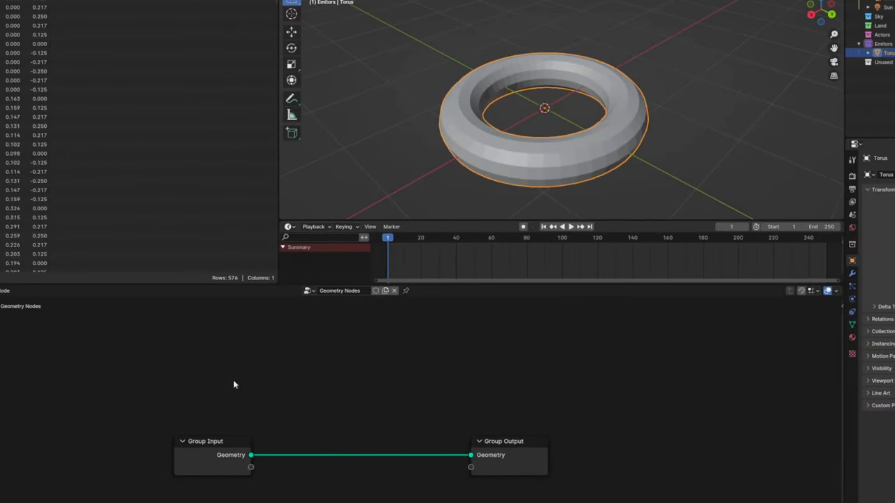
pyautogui.hotkey('shift', 'a')
pyautogui.write('gr')
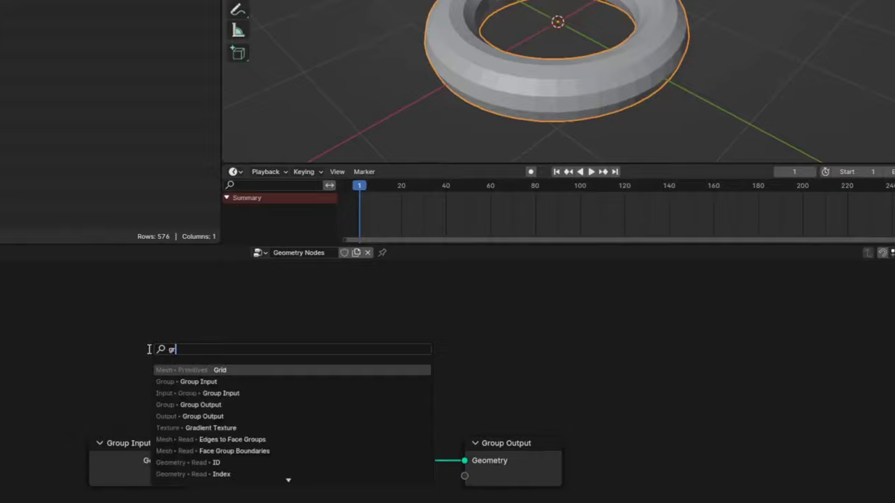
pyautogui.write('i')
pyautogui.click(218, 371)
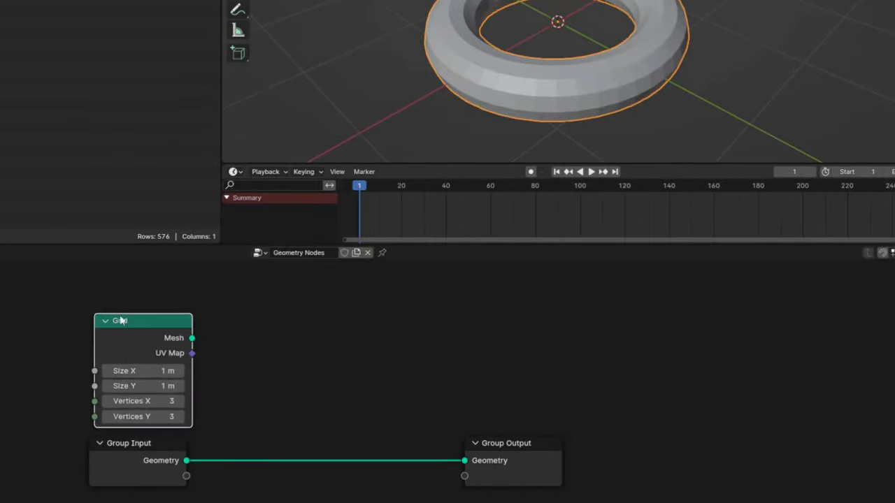
pyautogui.moveTo(189, 337); pyautogui.dragTo(464, 460)
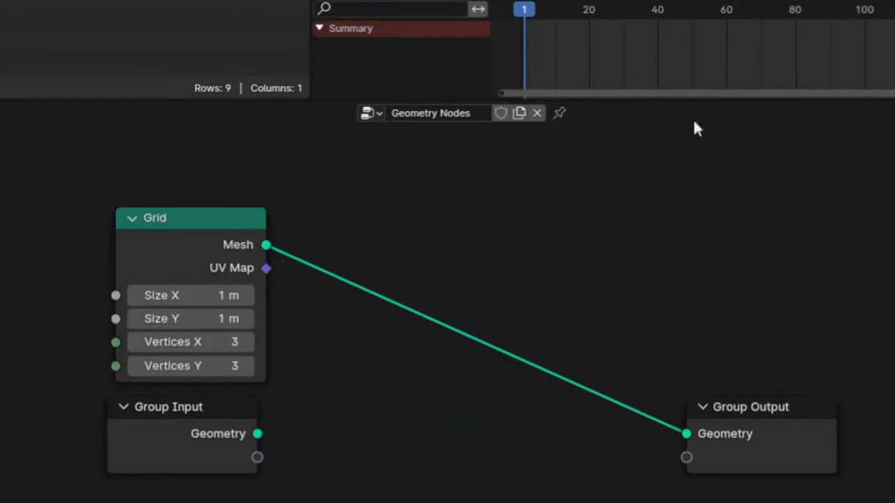
# Step: Set the grid to 17 vertices and show the viewport in wireframe
pyautogui.click(209, 342)
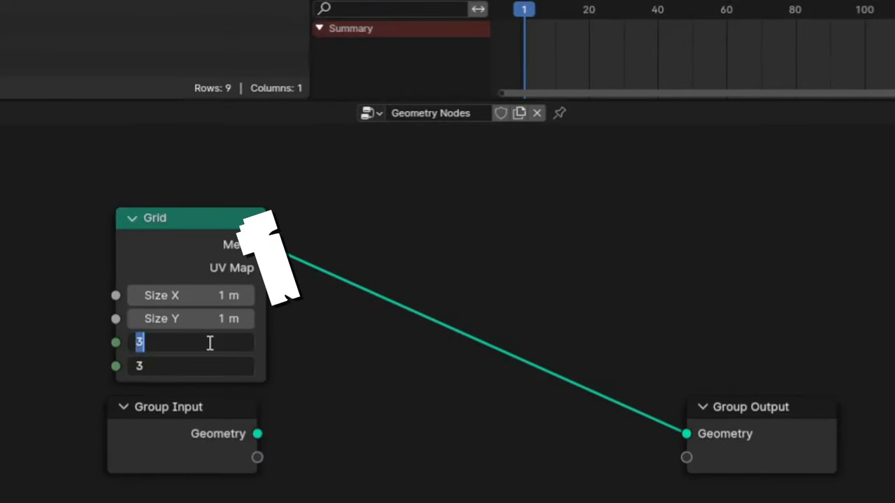
pyautogui.write('17')
pyautogui.press('Return')
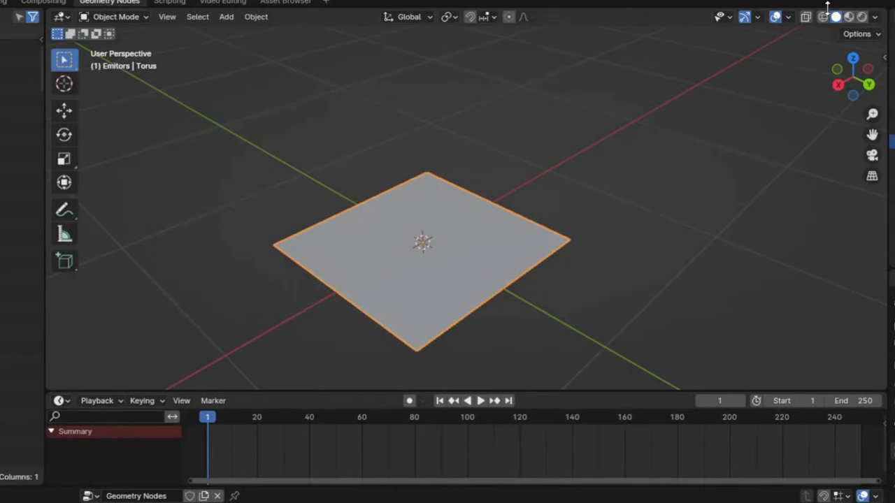
pyautogui.click(823, 18)
pyautogui.moveTo(496, 251); pyautogui.dragTo(565, 298, button='middle')
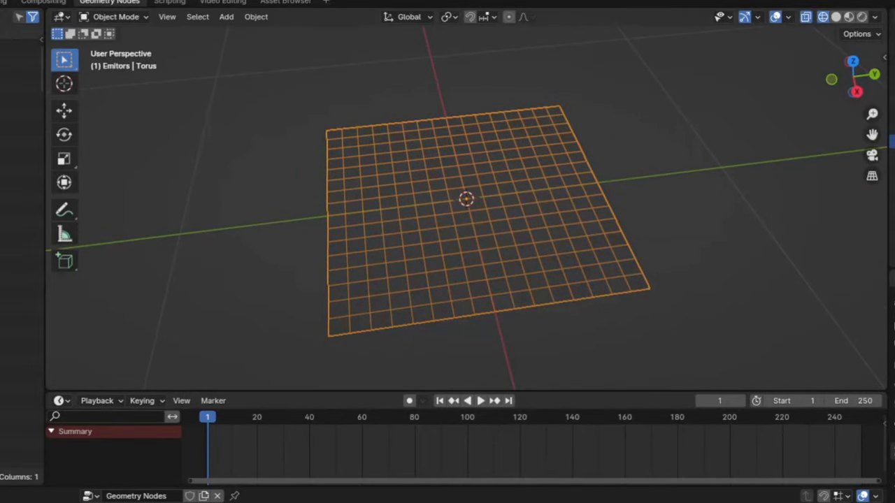
pyautogui.hotkey('shift', 'a')
# Step: Insert a Store Named Attribute node after the Grid, named 'xXwerewolfXx'
pyautogui.write('stor')
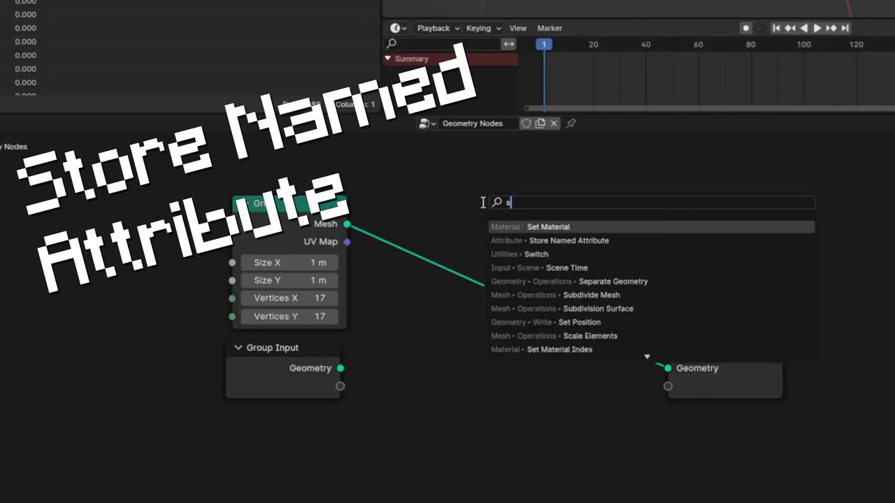
pyautogui.click(585, 226)
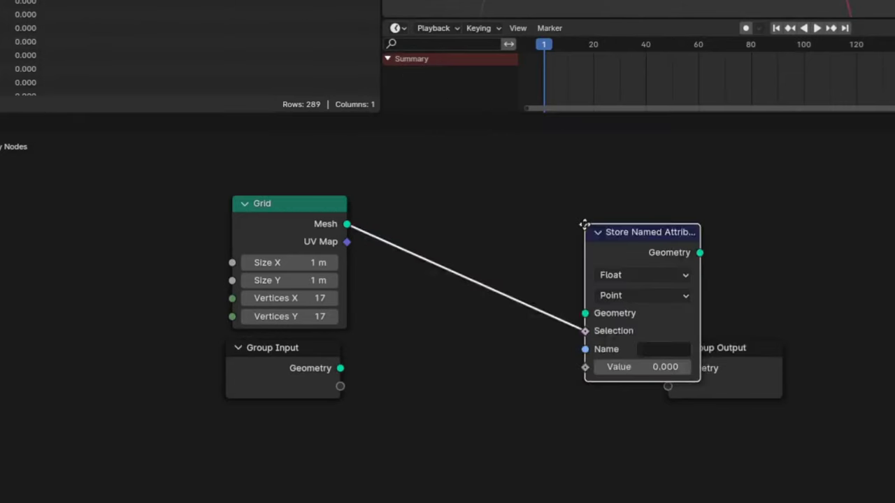
pyautogui.click(479, 207)
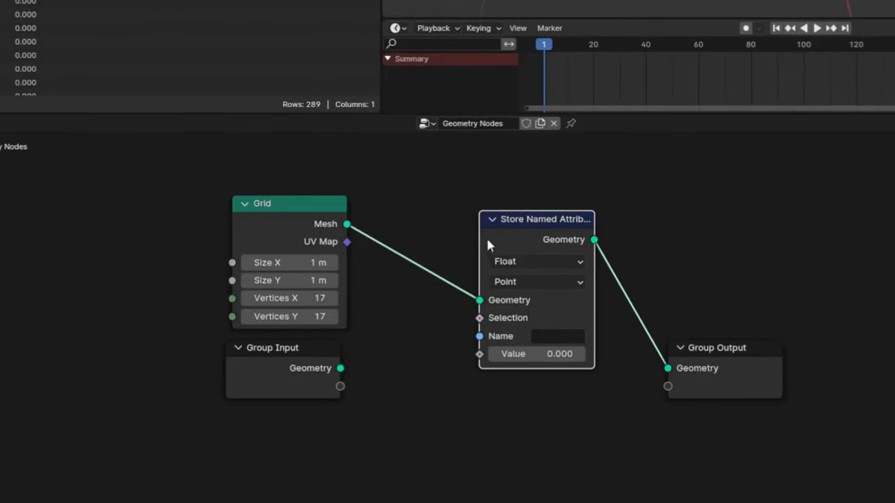
pyautogui.moveTo(479, 230); pyautogui.dragTo(451, 226)
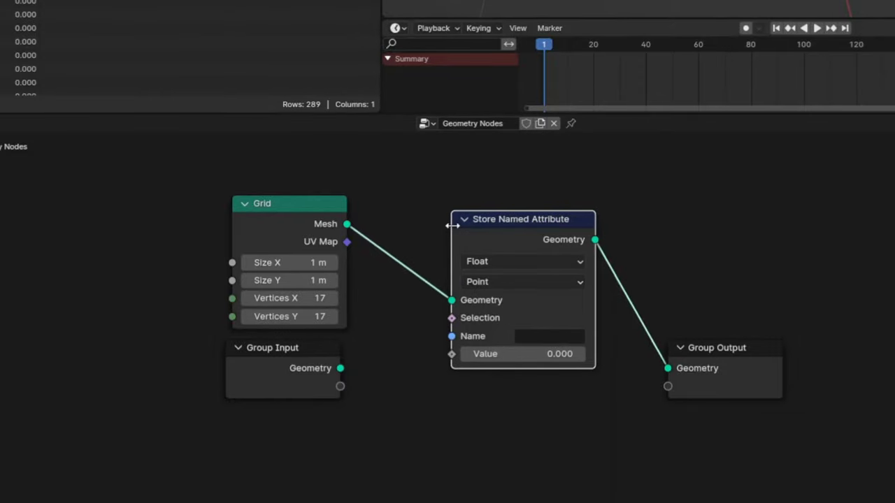
pyautogui.click(541, 334)
pyautogui.write('xXwerewolfXx')
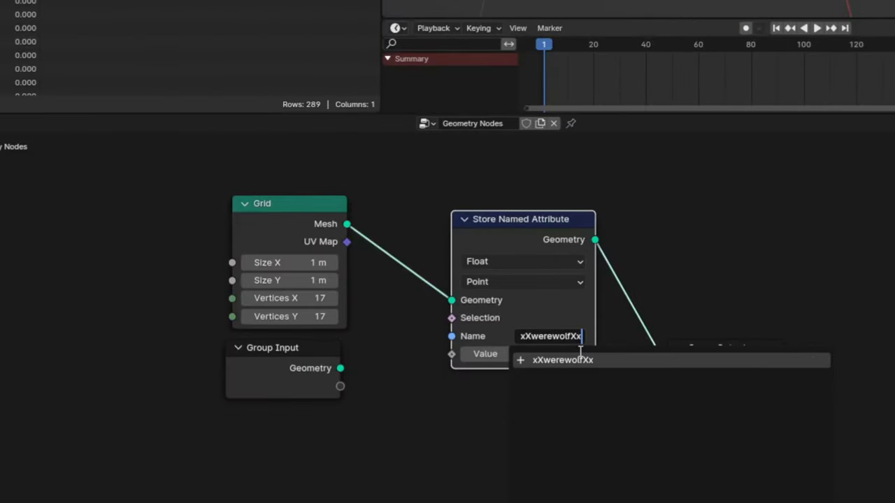
pyautogui.press('Return')
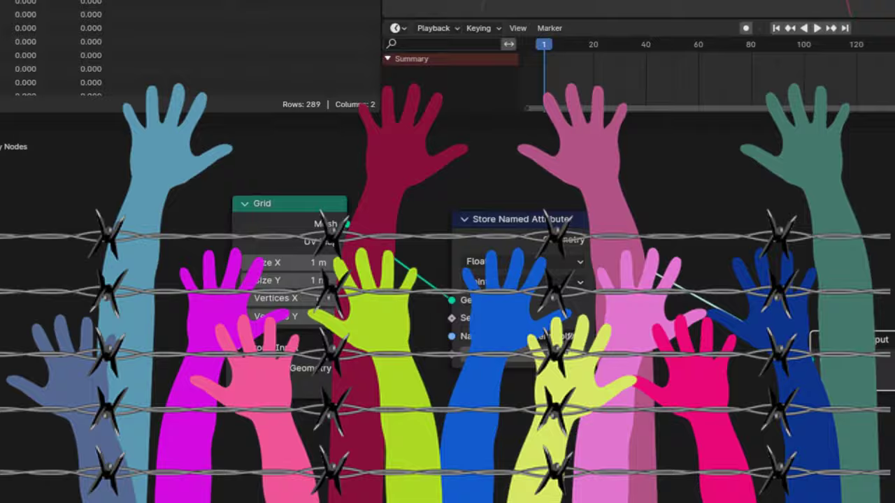
# Step: Add a Set Material node onto the output link and switch to Solid shading
pyautogui.hotkey('shift', 'a')
pyautogui.write('se')
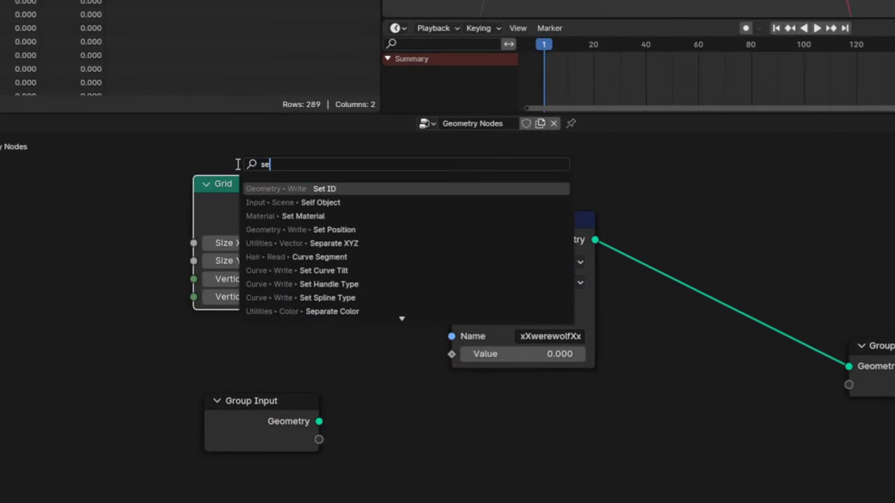
pyautogui.write('t')
pyautogui.click(336, 200)
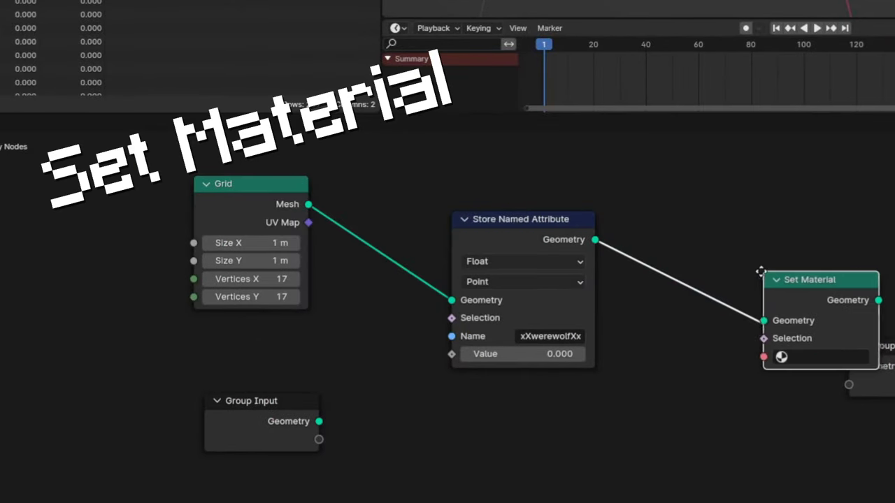
pyautogui.click(670, 276)
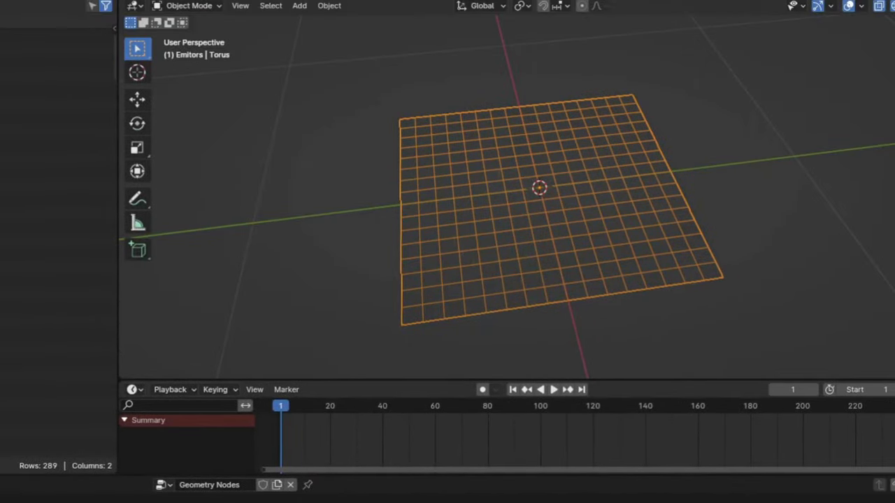
pyautogui.hotkey('shift', 'z')
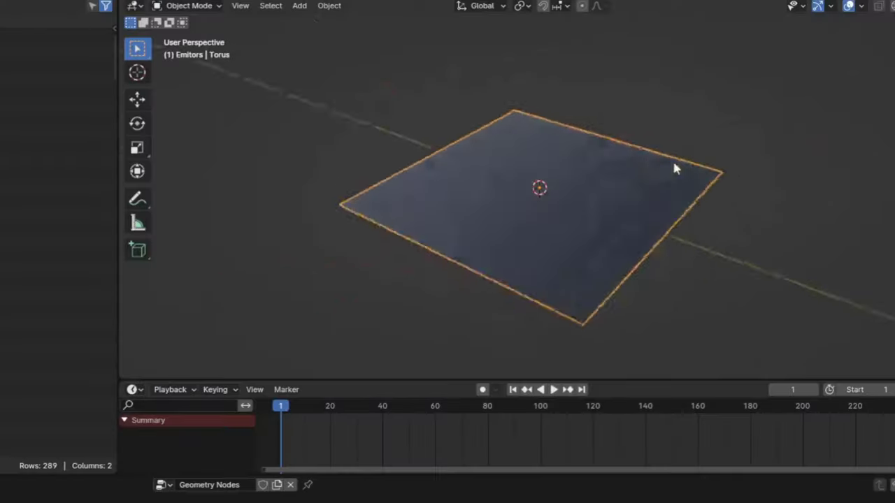
pyautogui.moveTo(673, 167); pyautogui.dragTo(673, 226, button='middle')
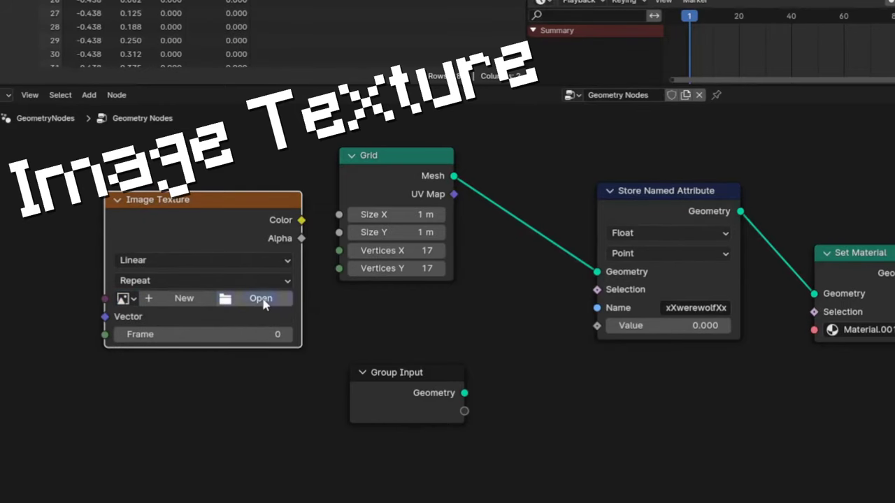
# Step: Load trial_key.png into the Image Texture and store its colour as a Color attribute
pyautogui.click(262, 299)
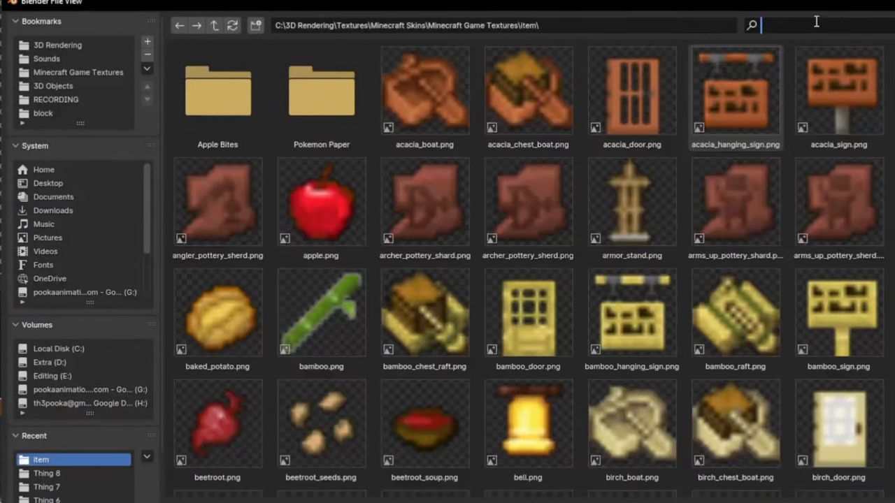
pyautogui.write('key')
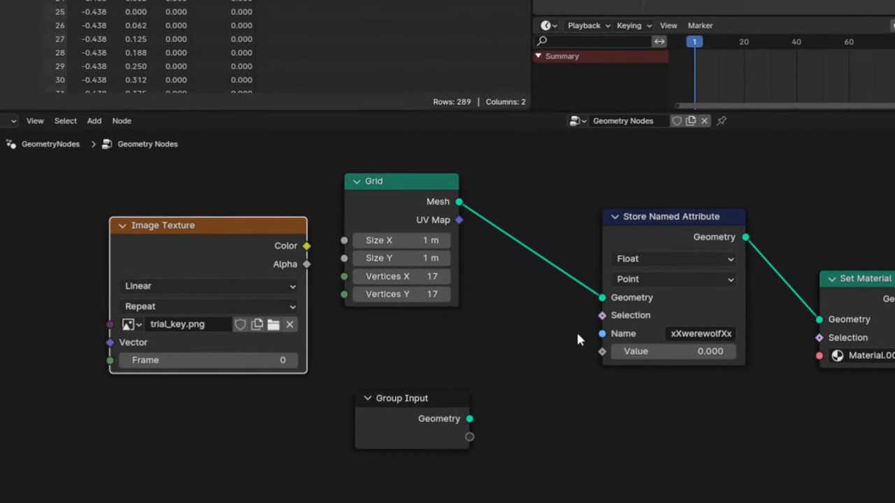
pyautogui.click(648, 259)
pyautogui.click(650, 355)
pyautogui.moveTo(306, 246); pyautogui.dragTo(603, 351)
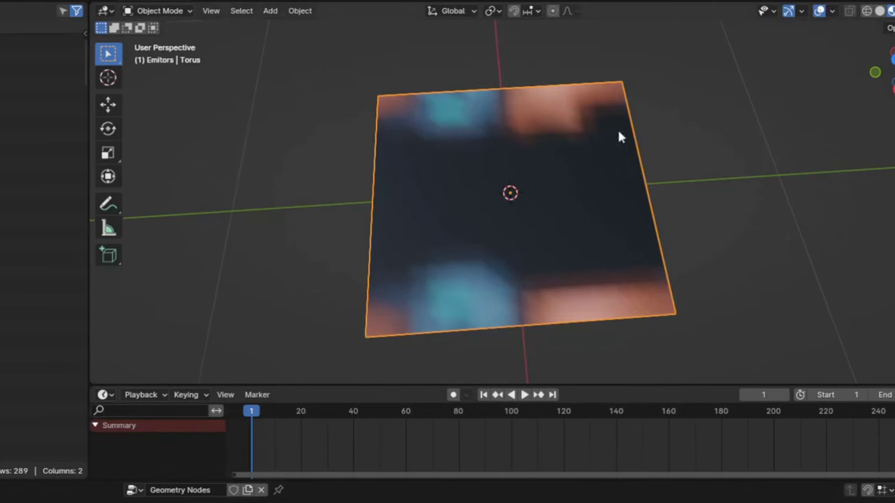
pyautogui.moveTo(619, 137); pyautogui.dragTo(598, 126, button='middle')
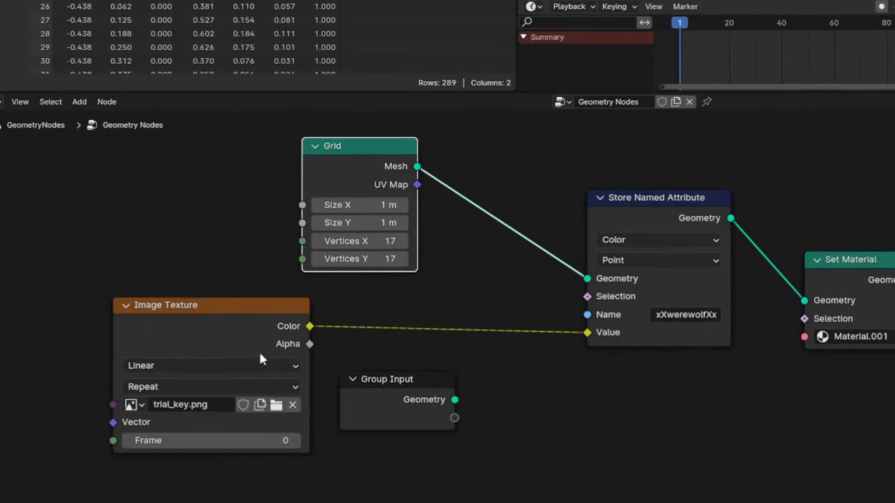
# Step: Set texture interpolation to Closest and the attribute domain to Face
pyautogui.click(203, 361)
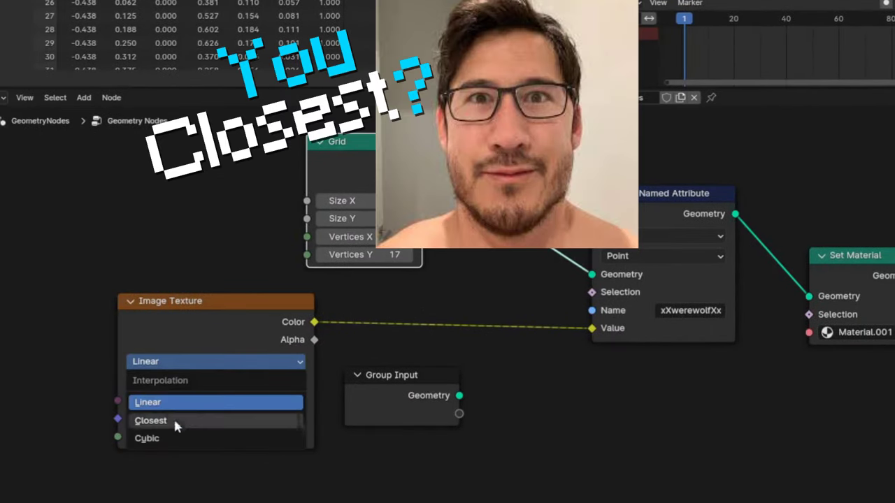
pyautogui.click(172, 420)
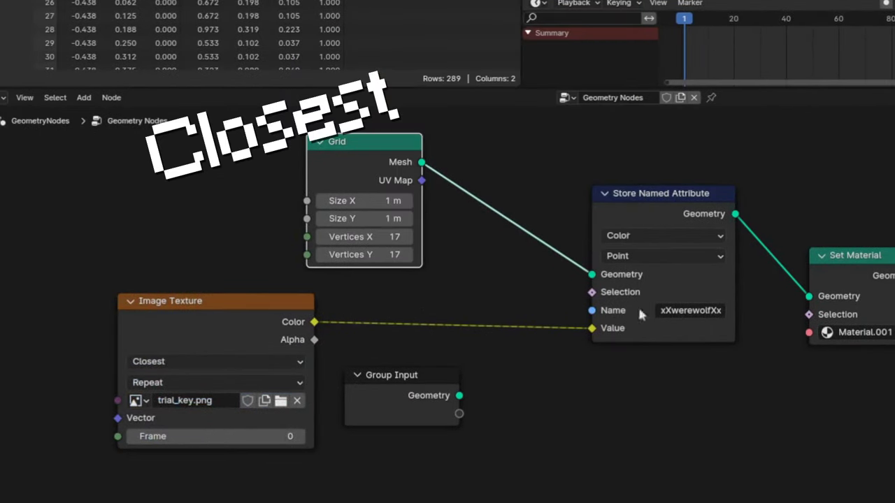
pyautogui.click(648, 252)
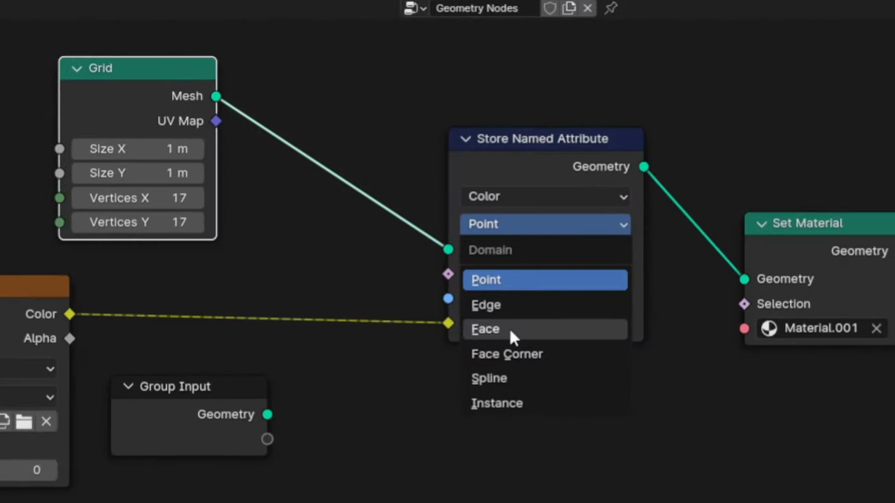
pyautogui.click(511, 332)
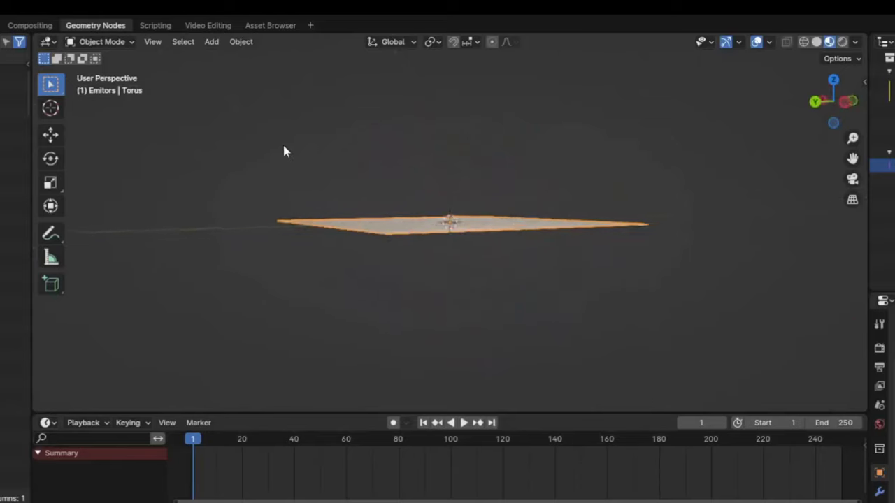
pyautogui.moveTo(284, 151); pyautogui.dragTo(385, 251, button='middle')
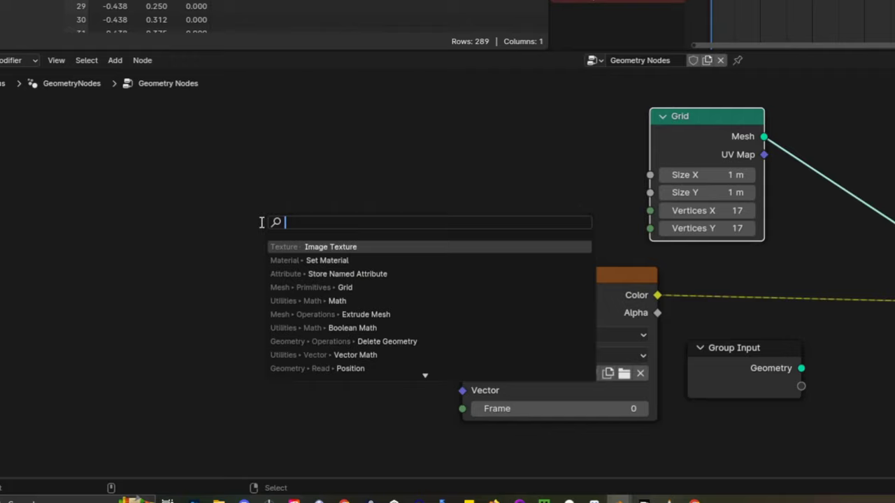
# Step: Add Position and Vector Math Add nodes and wire them into the Image Texture's Vector
pyautogui.write('pos')
pyautogui.press('Return')
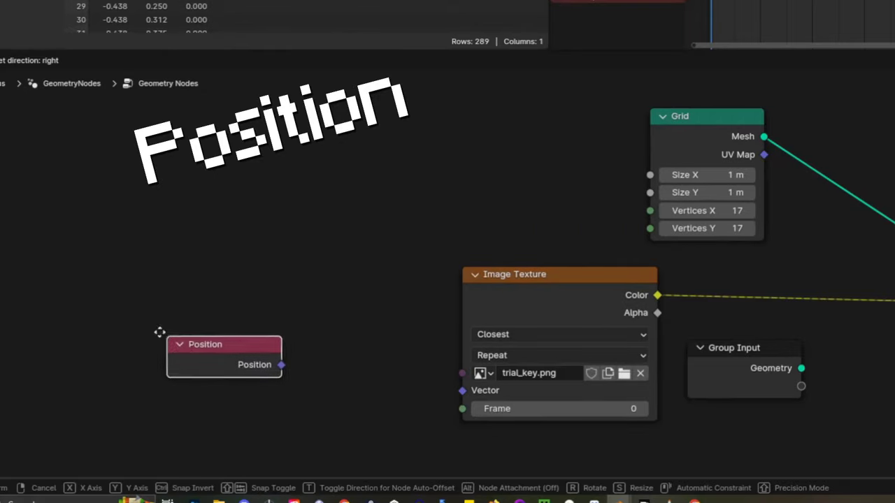
pyautogui.click(141, 328)
pyautogui.hotkey('shift', 'a')
pyautogui.click(191, 231)
pyautogui.write('math')
pyautogui.click(260, 272)
pyautogui.click(300, 253)
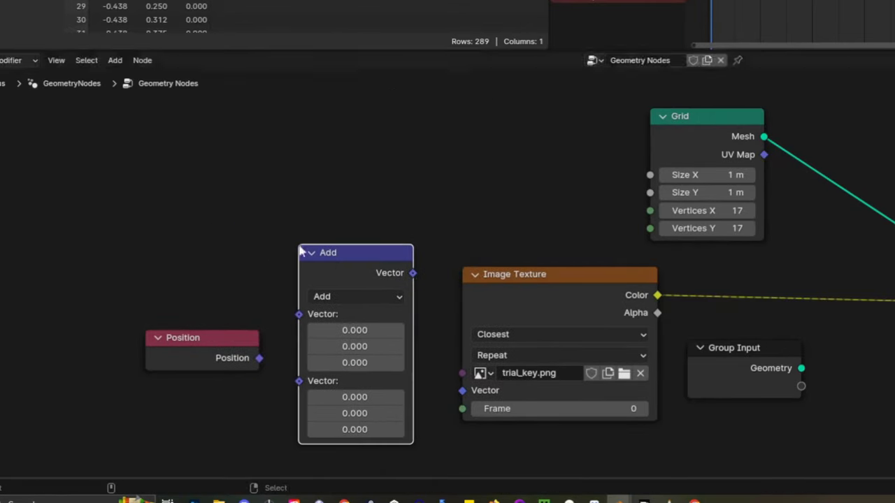
pyautogui.moveTo(262, 359); pyautogui.dragTo(298, 313)
pyautogui.moveTo(230, 349); pyautogui.dragTo(217, 308)
pyautogui.moveTo(413, 275); pyautogui.dragTo(462, 390)
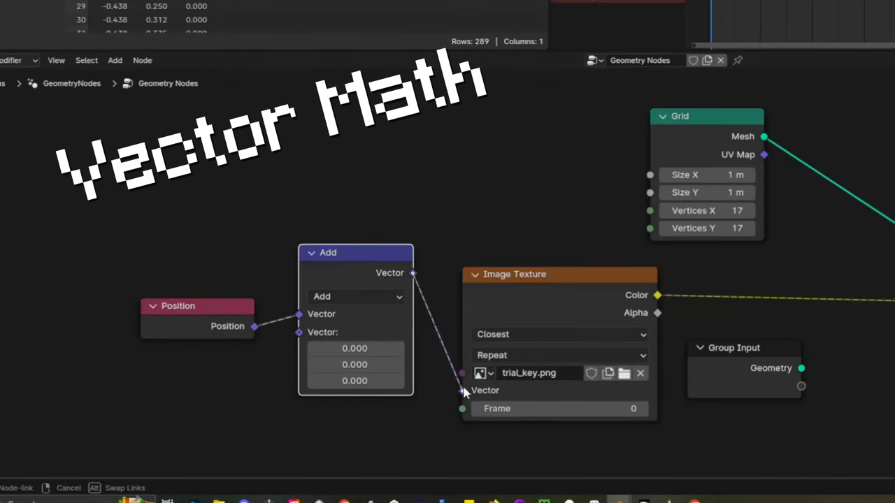
pyautogui.moveTo(369, 249); pyautogui.dragTo(376, 260)
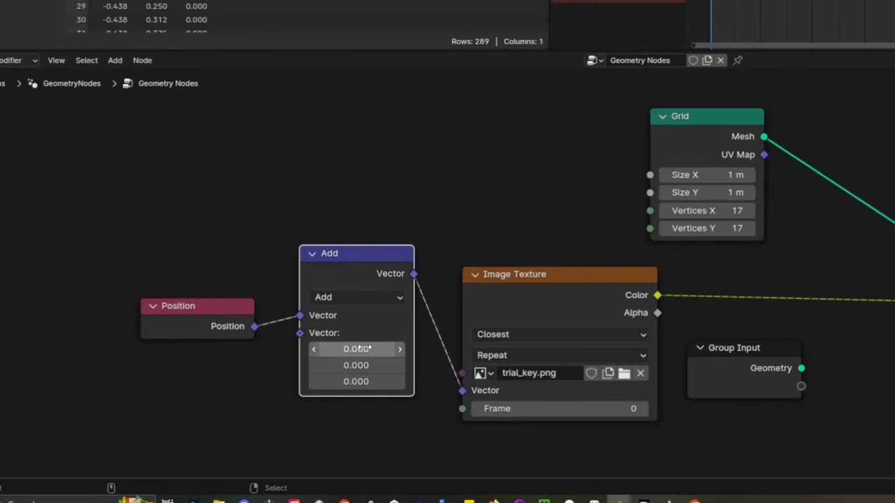
# Step: Set the Add node's offset vector to 0.5, 0.5, 0.5
pyautogui.click(361, 349)
pyautogui.write('.5')
pyautogui.press('Return')
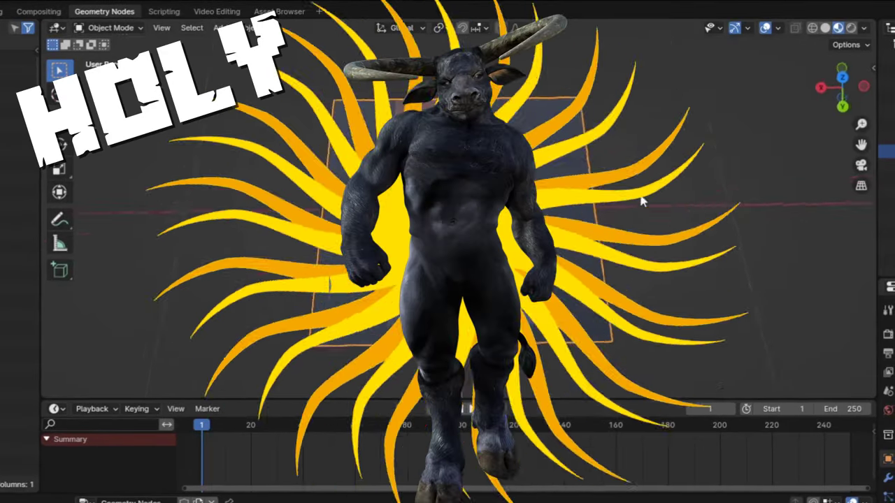
pyautogui.moveTo(642, 202); pyautogui.dragTo(359, 179, button='middle')
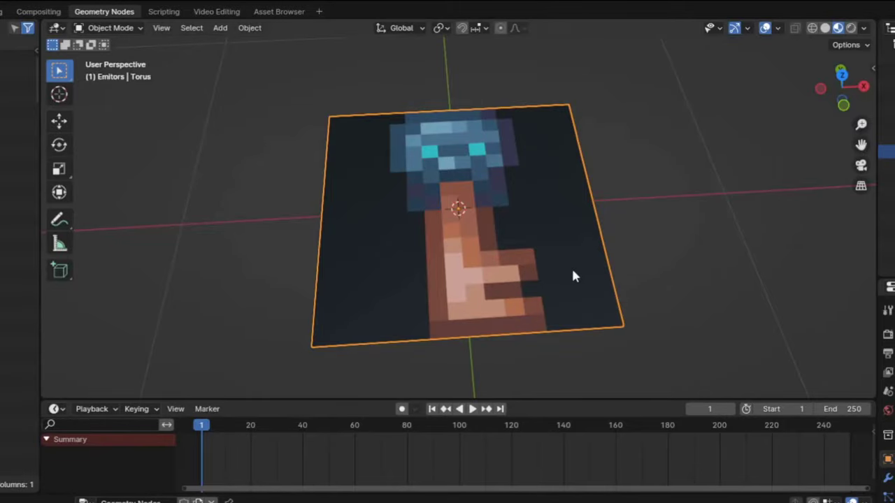
# Step: Insert a Delete Geometry node between Grid and Store Named Attribute, hiding the plane
pyautogui.moveTo(577, 274); pyautogui.dragTo(539, 221, button='middle')
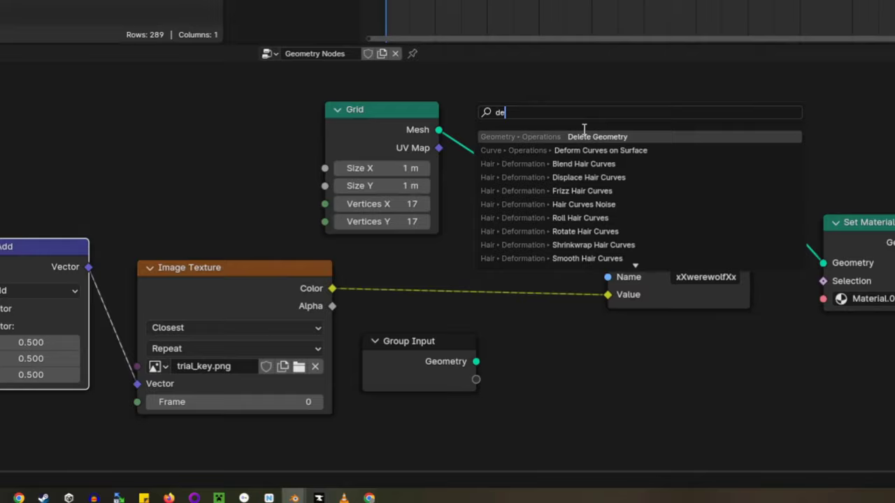
pyautogui.click(530, 135)
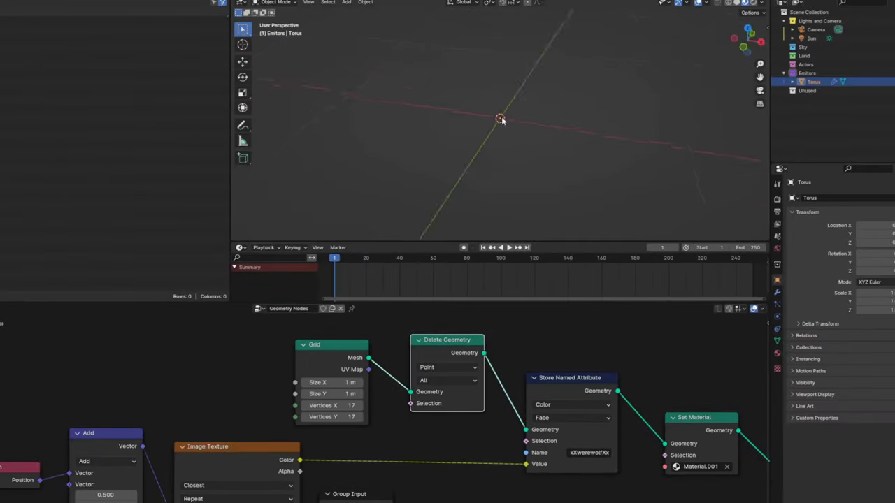
pyautogui.moveTo(462, 105); pyautogui.dragTo(499, 117, button='middle')
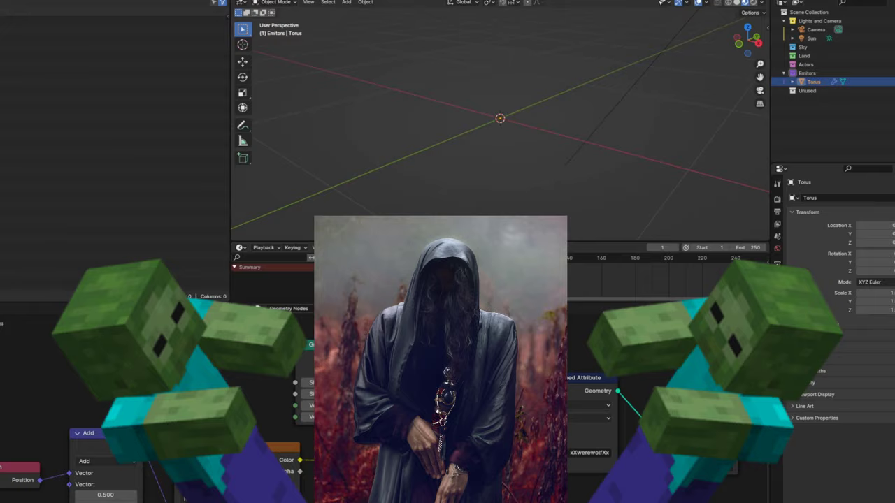
pyautogui.scroll(-1, 481, 444)
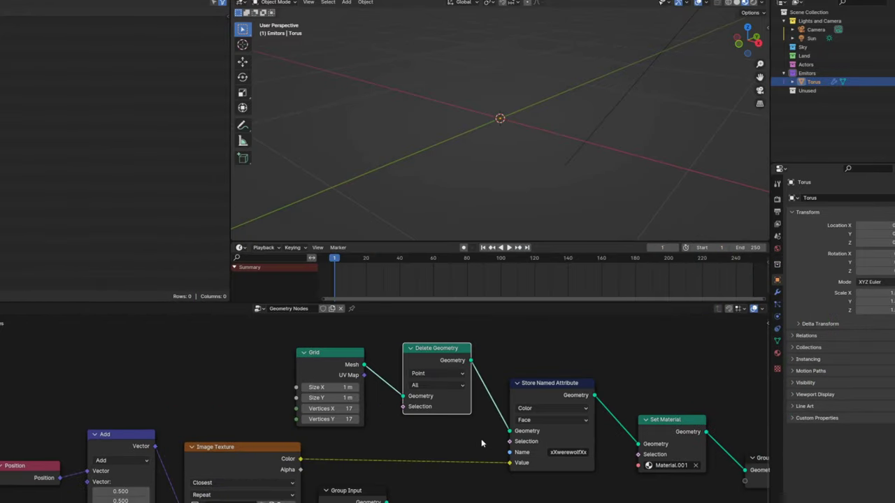
pyautogui.moveTo(481, 443); pyautogui.dragTo(478, 454, button='middle')
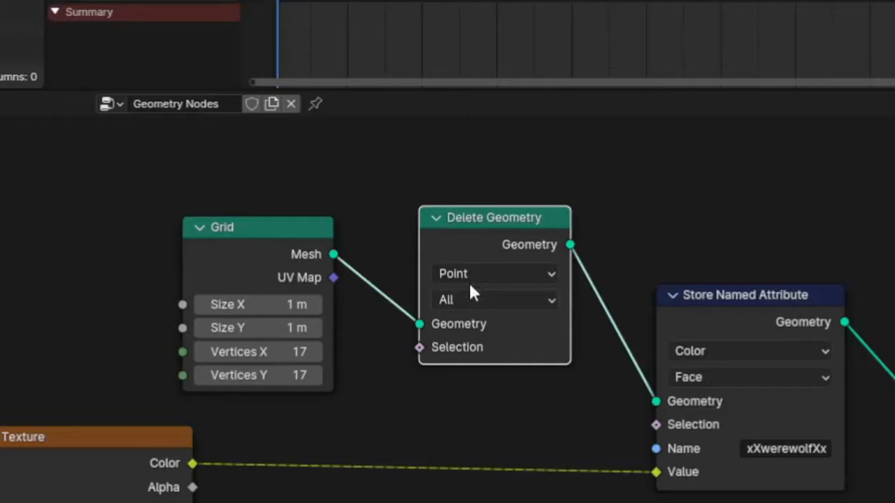
# Step: Set Delete Geometry's domain to Face and link the texture's Alpha to Selection
pyautogui.click(429, 385)
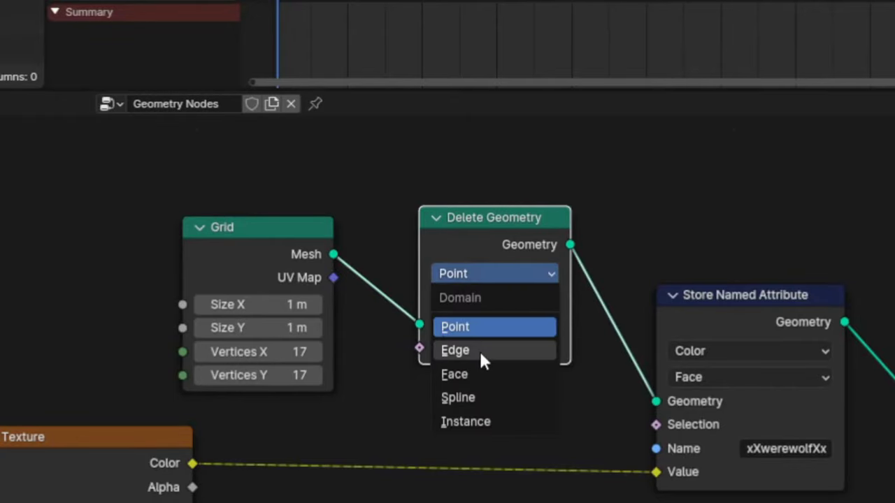
pyautogui.click(477, 375)
pyautogui.click(190, 493)
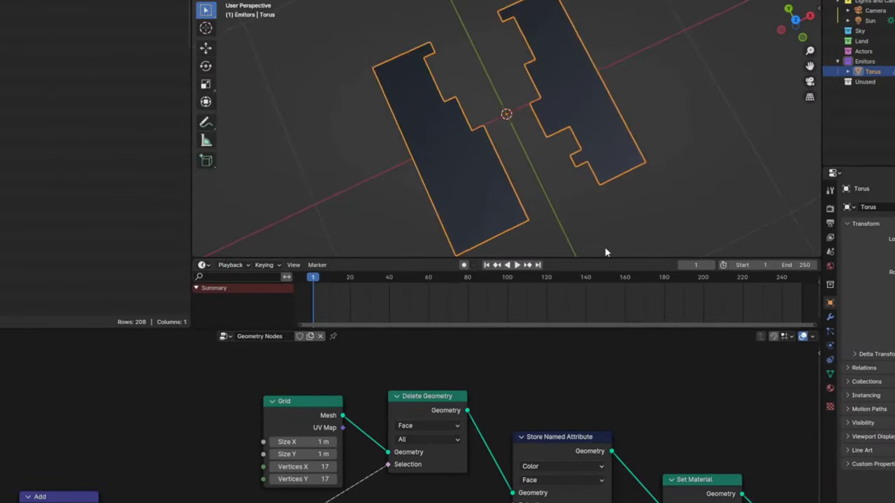
pyautogui.moveTo(606, 250); pyautogui.dragTo(505, 161, button='middle')
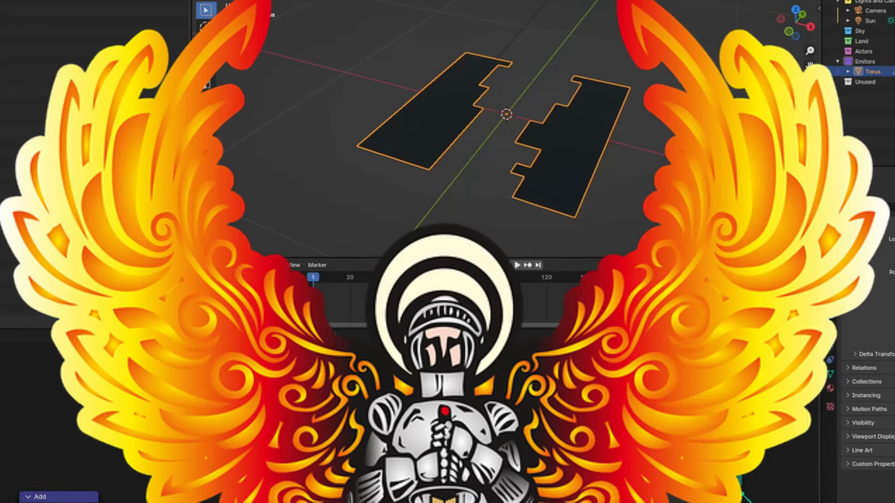
# Step: Insert a Boolean Math node set to Not on the Alpha-to-Selection link
pyautogui.hotkey('shift', 'a')
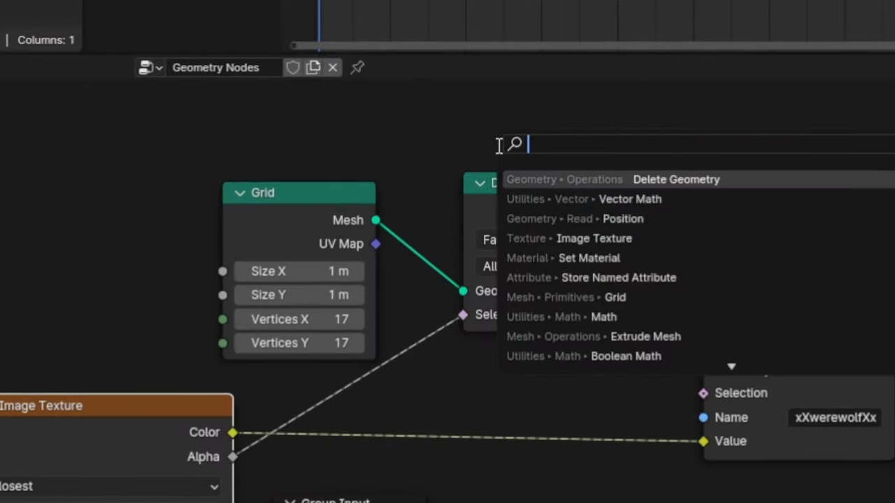
pyautogui.write('bool')
pyautogui.click(624, 201)
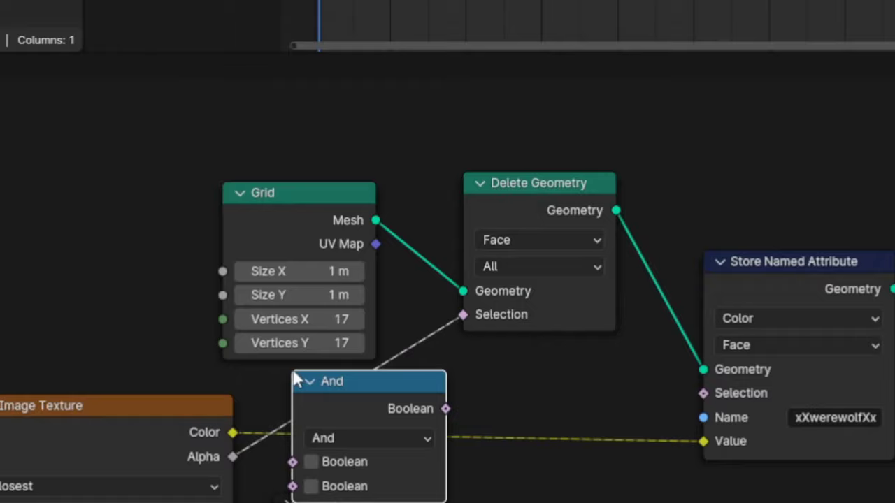
pyautogui.click(411, 455)
pyautogui.click(406, 441)
pyautogui.click(376, 247)
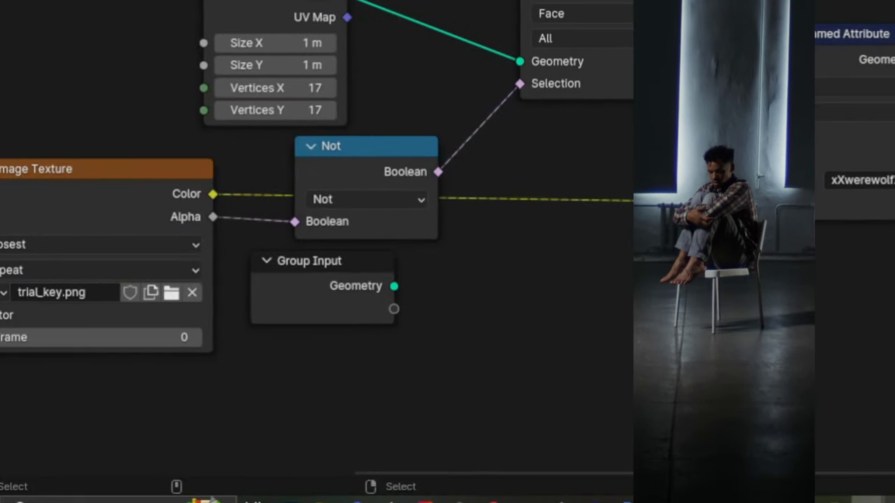
# Step: Add a Math node beside the Group Input
pyautogui.scroll(1, 430, 314)
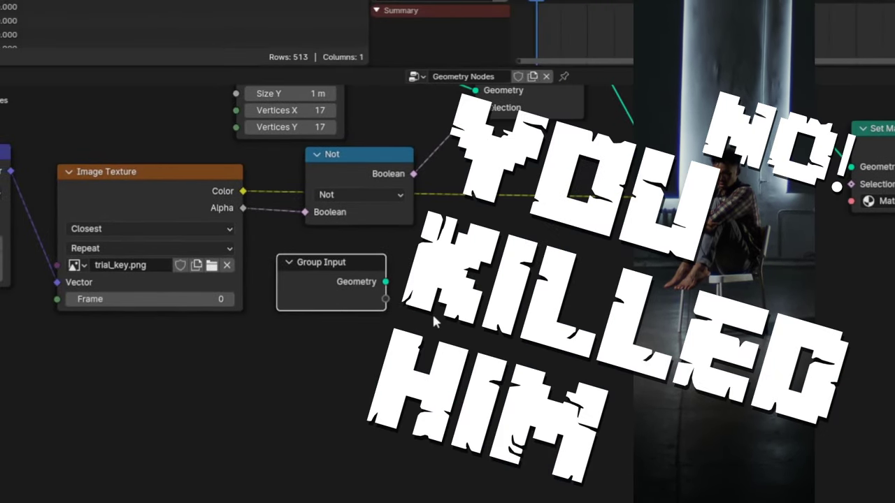
pyautogui.hotkey('shift', 'a')
pyautogui.write('mat')
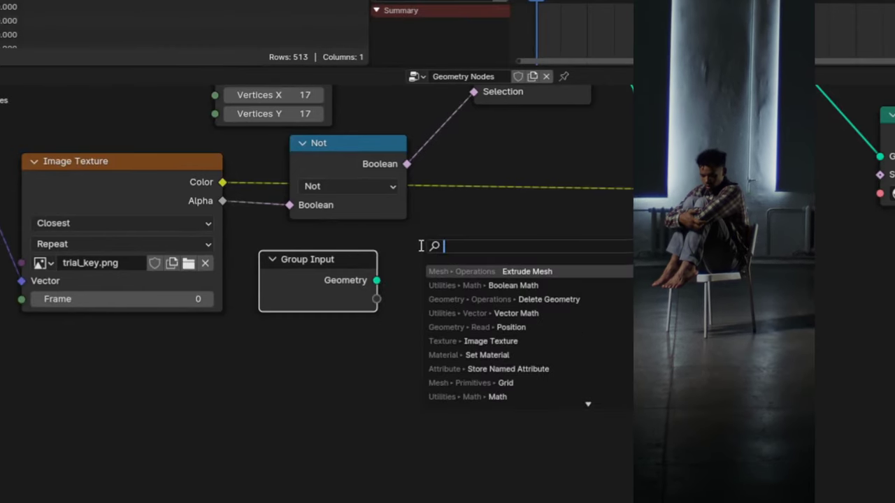
pyautogui.write('h')
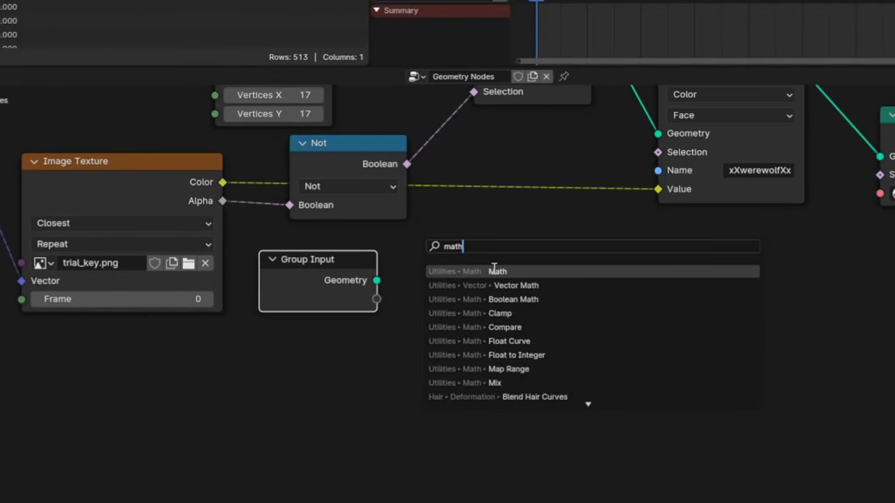
pyautogui.click(493, 271)
pyautogui.click(553, 256)
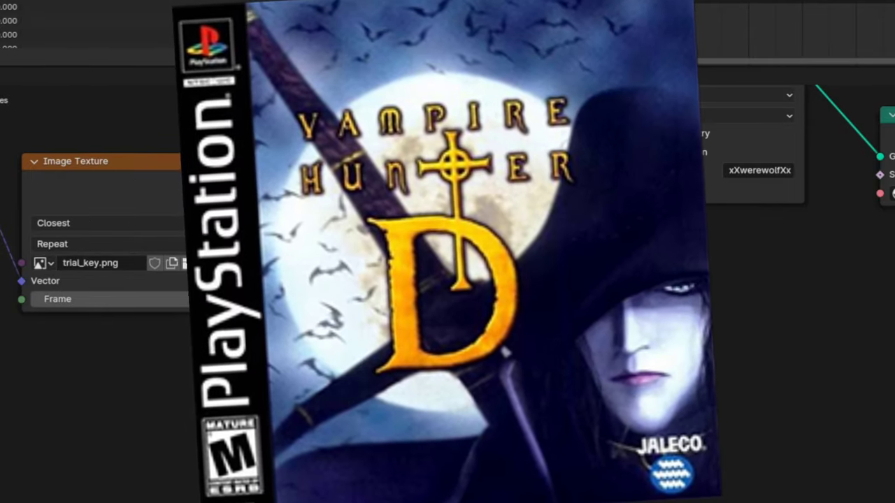
# Step: Duplicate the Add node as a Multiply node fed by two new group inputs
pyautogui.hotkey('shift', 'd')
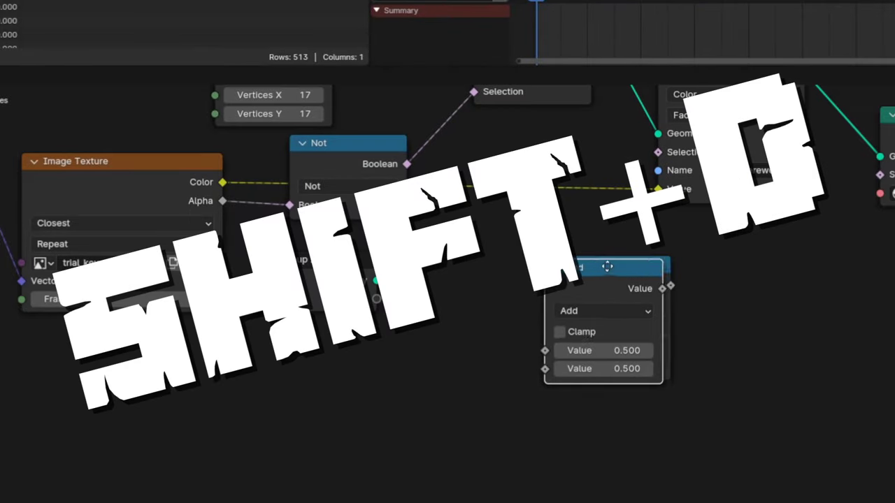
pyautogui.click(482, 263)
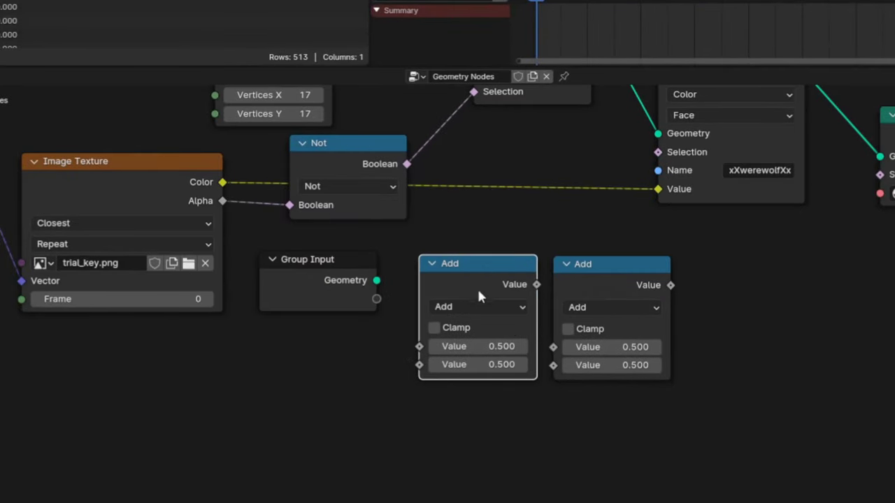
pyautogui.click(479, 305)
pyautogui.click(493, 133)
pyautogui.moveTo(376, 300)
pyautogui.moveTo(375, 301); pyautogui.dragTo(564, 349)
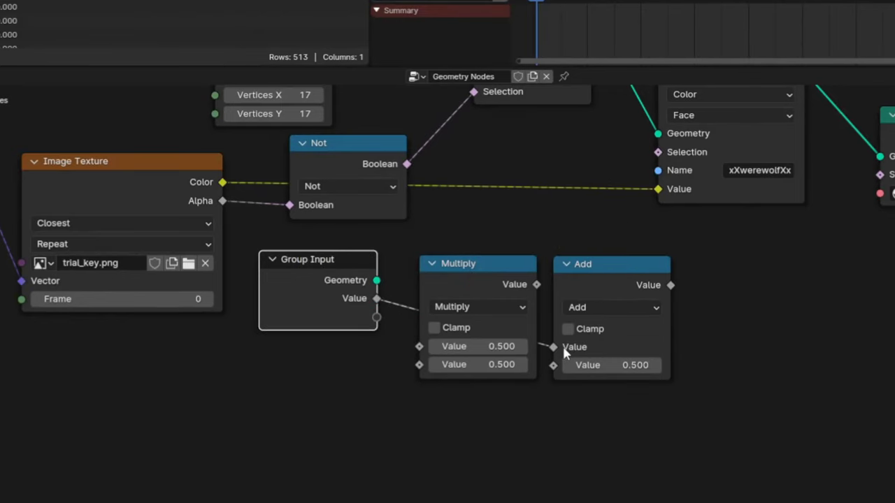
pyautogui.moveTo(376, 320)
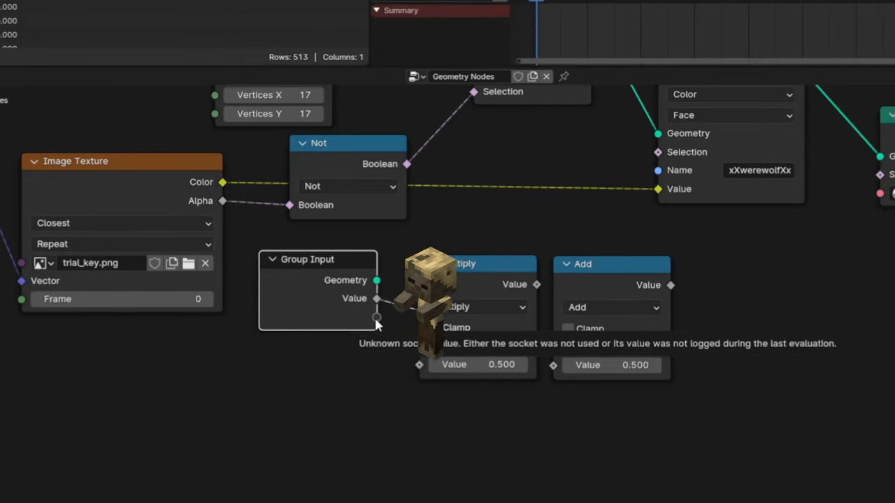
pyautogui.moveTo(376, 318); pyautogui.dragTo(422, 354)
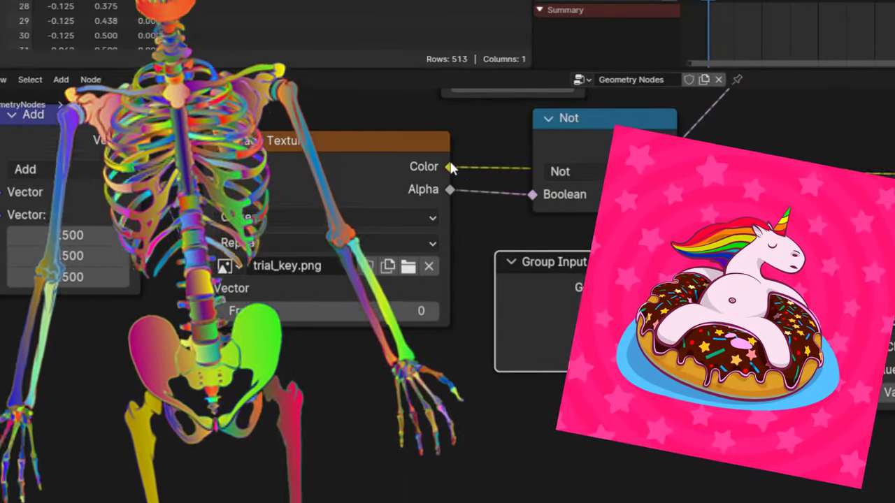
# Step: Feed Multiply into Add, and Add's result into Extrude Mesh's Offset Scale
pyautogui.moveTo(450, 167)
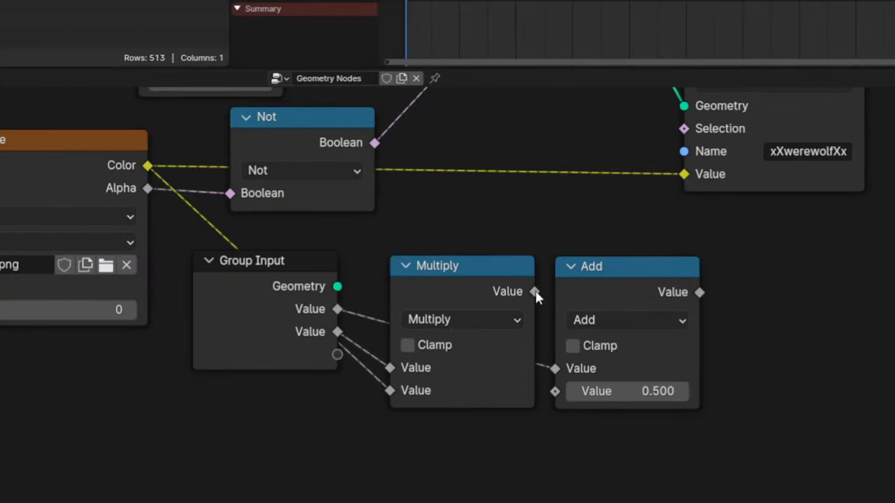
pyautogui.moveTo(535, 292); pyautogui.dragTo(555, 289)
pyautogui.moveTo(565, 351); pyautogui.dragTo(555, 392)
pyautogui.moveTo(827, 388); pyautogui.dragTo(539, 494, button='middle')
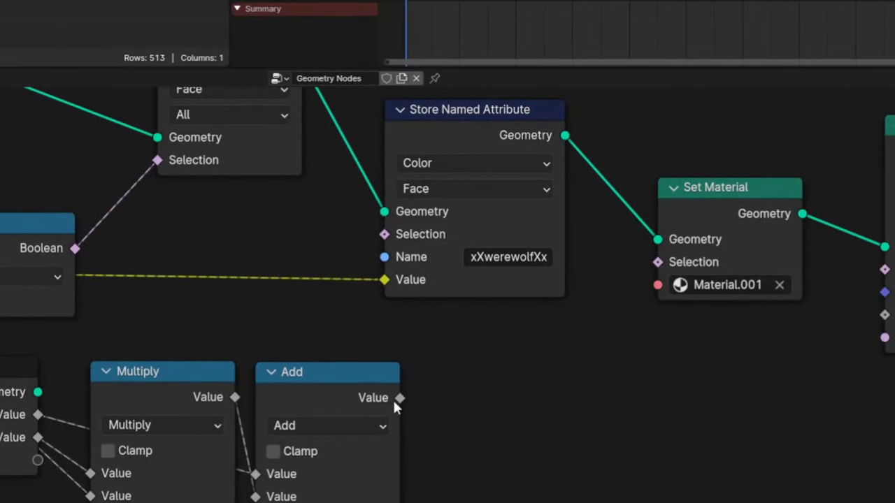
pyautogui.moveTo(400, 398); pyautogui.dragTo(812, 371)
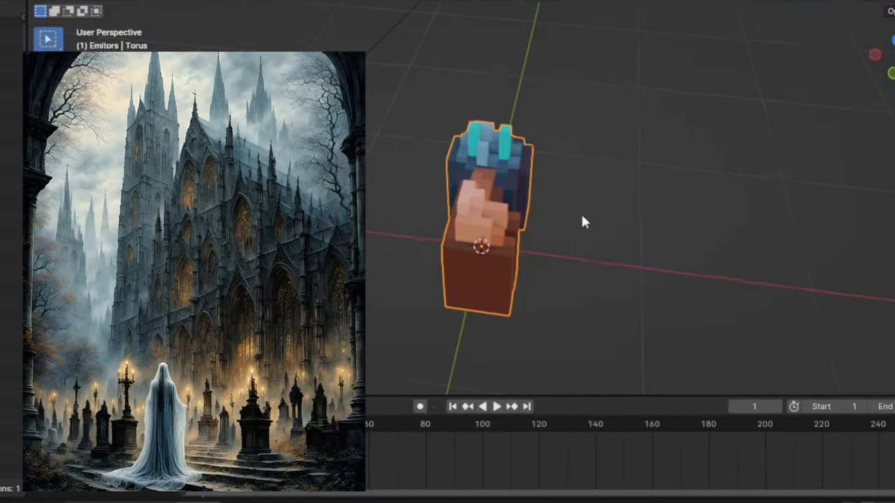
# Step: Rename the group inputs Normal Thickness and Color Thickness, then adjust Normal Thickness on the modifier
pyautogui.moveTo(580, 222); pyautogui.dragTo(739, 173, button='middle')
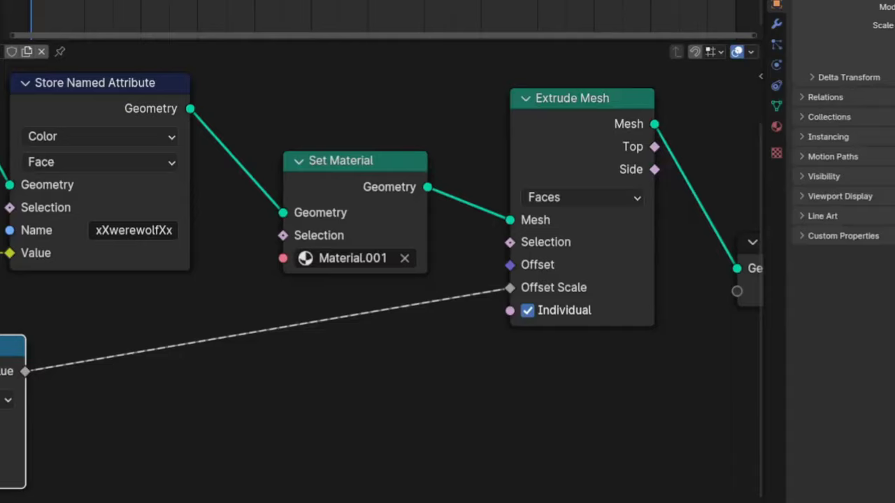
pyautogui.scroll(-1, 453, 418)
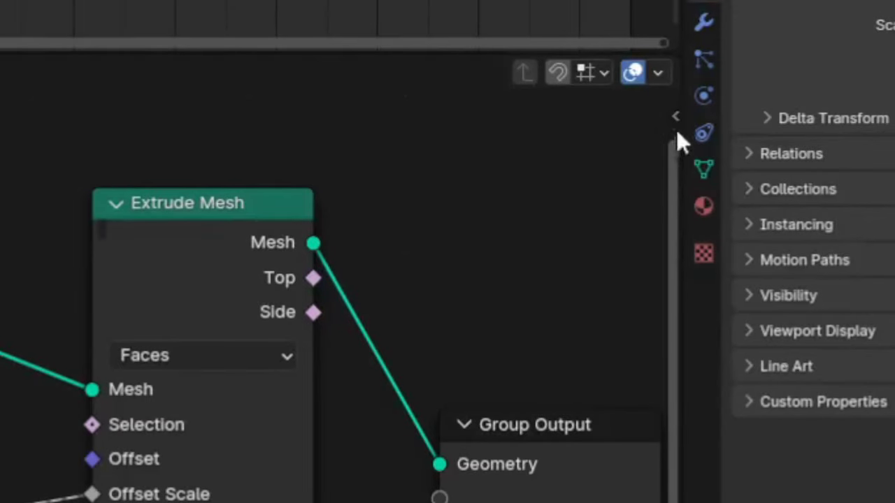
pyautogui.press('n')
pyautogui.doubleClick(488, 212)
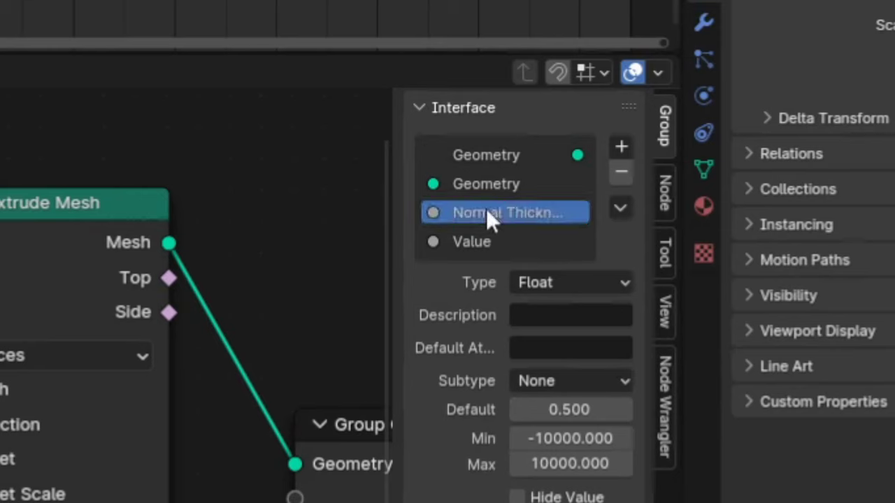
pyautogui.doubleClick(453, 242)
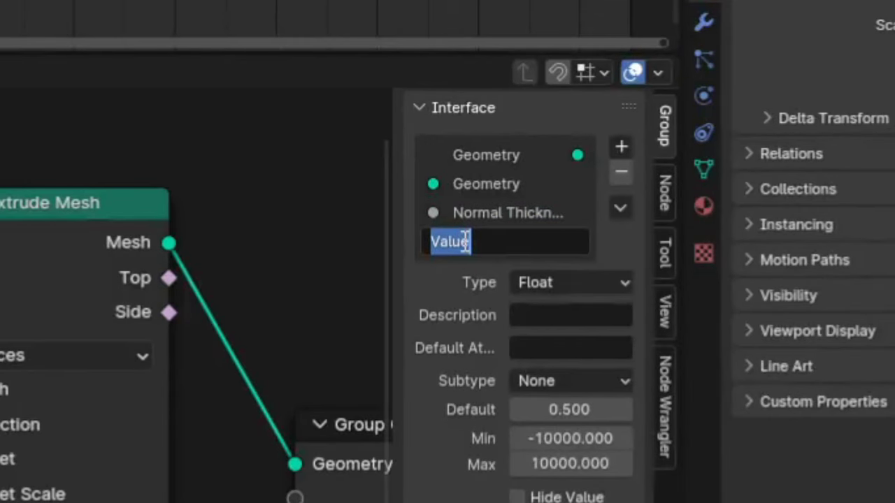
pyautogui.write('Color Thickness')
pyautogui.press('Return')
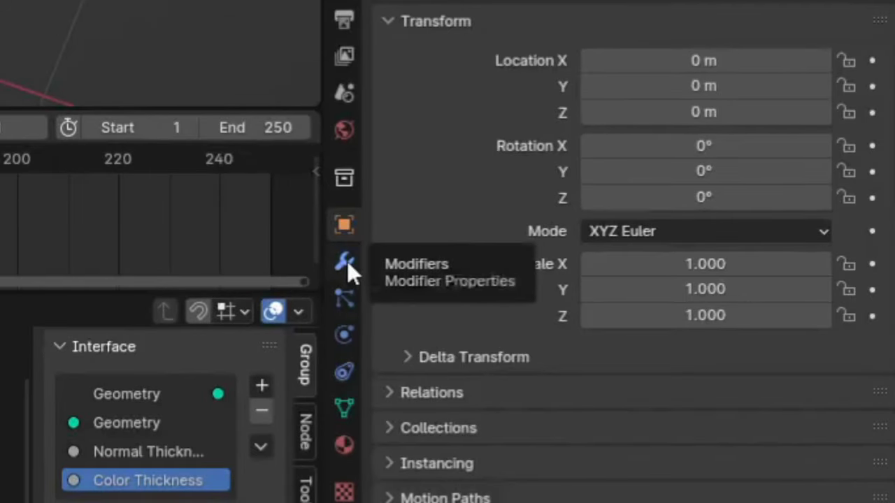
pyautogui.click(347, 261)
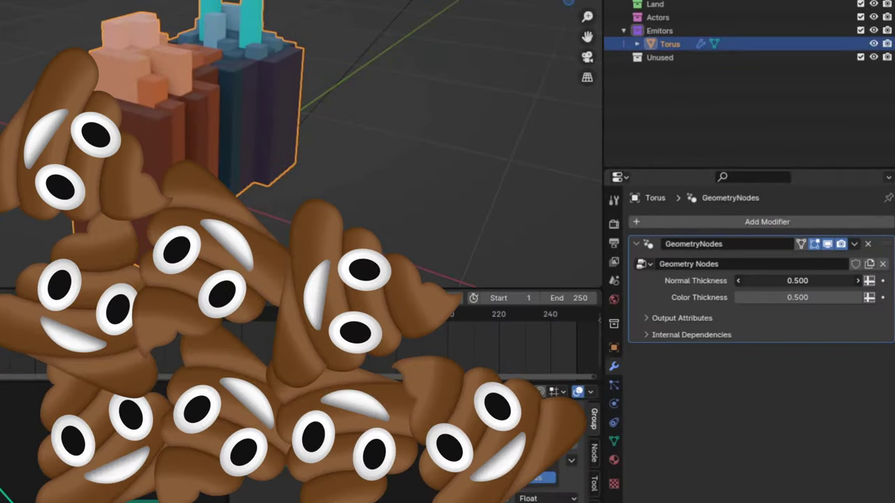
pyautogui.moveTo(797, 280); pyautogui.dragTo(781, 297)
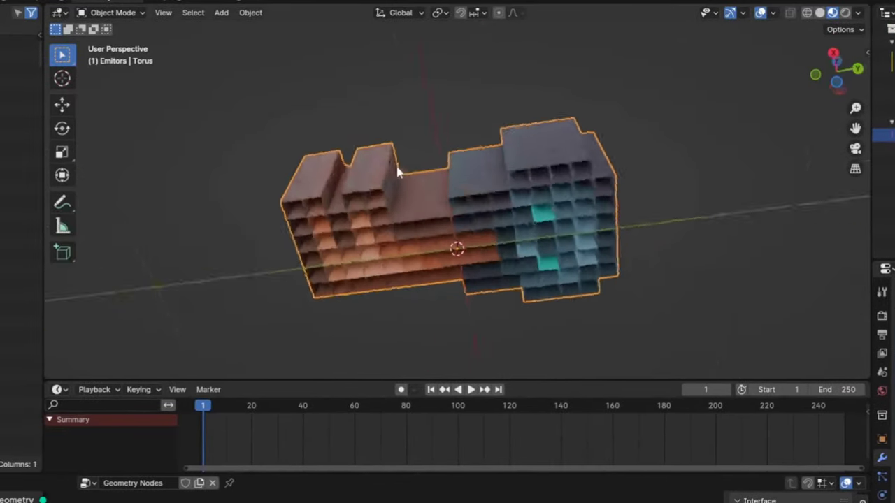
# Step: Duplicate the Multiply and Extrude Mesh nodes and merge both extrusions with a Join Geometry node
pyautogui.moveTo(399, 174); pyautogui.dragTo(360, 164, button='middle')
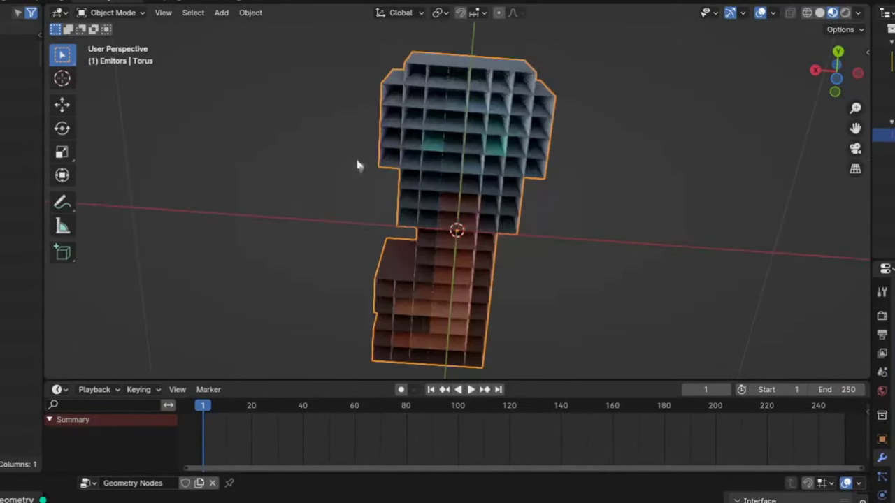
pyautogui.moveTo(461, 197); pyautogui.dragTo(538, 344, button='middle')
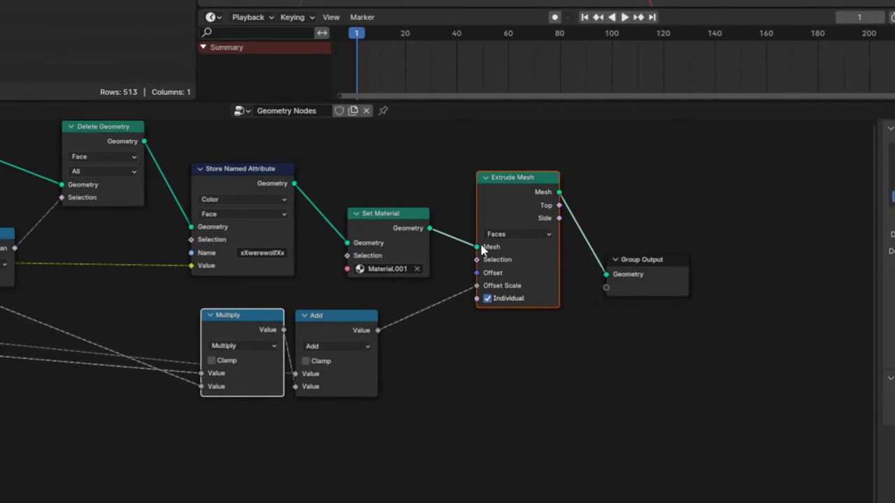
pyautogui.hotkey('shift', 'd')
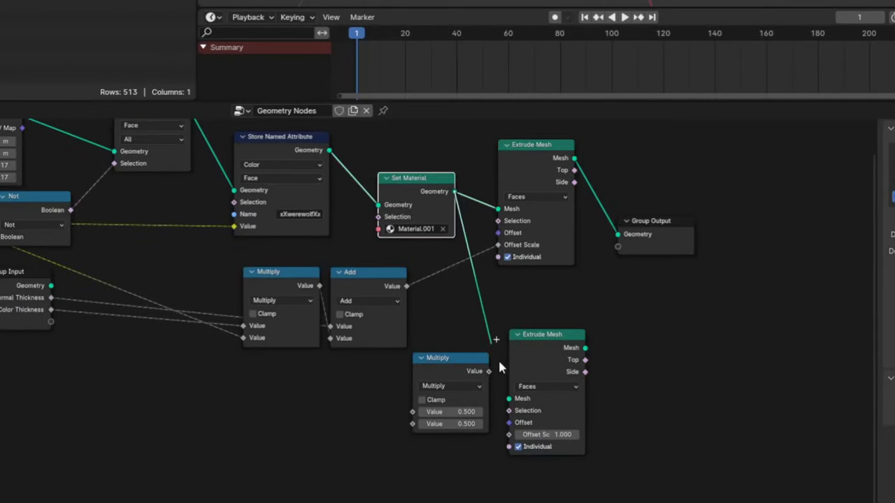
pyautogui.moveTo(547, 133); pyautogui.dragTo(616, 191)
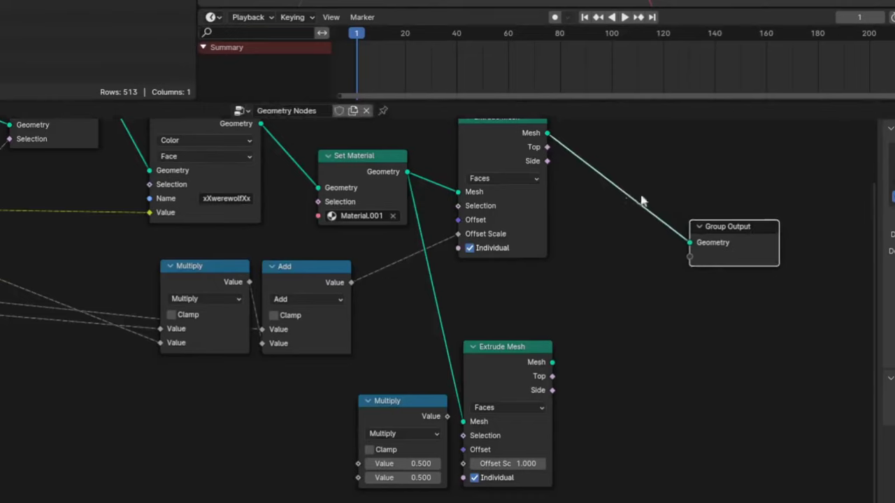
pyautogui.write('join')
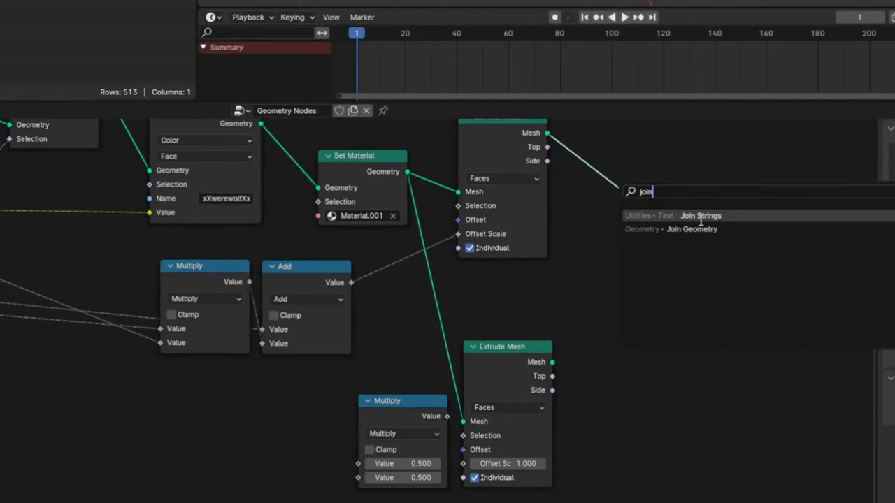
pyautogui.click(691, 228)
pyautogui.click(633, 175)
pyautogui.moveTo(552, 362); pyautogui.dragTo(642, 229)
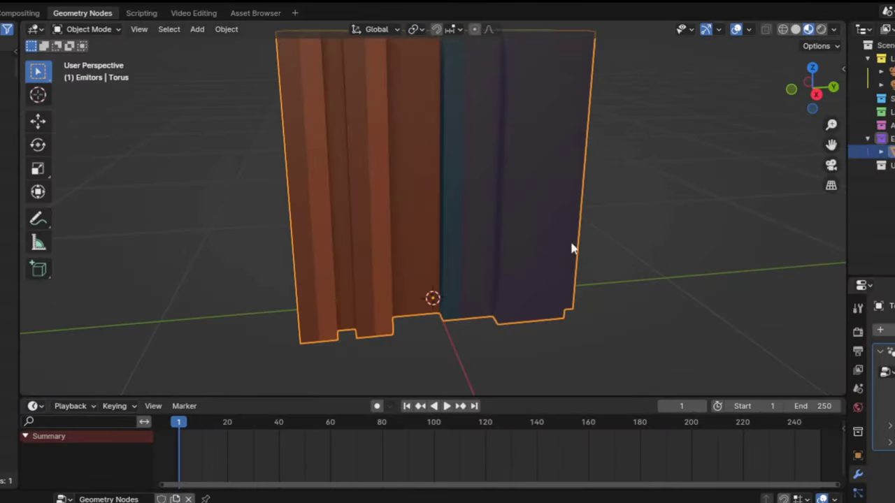
pyautogui.scroll(-5, 569, 239)
pyautogui.moveTo(510, 250); pyautogui.dragTo(699, 307, button='middle')
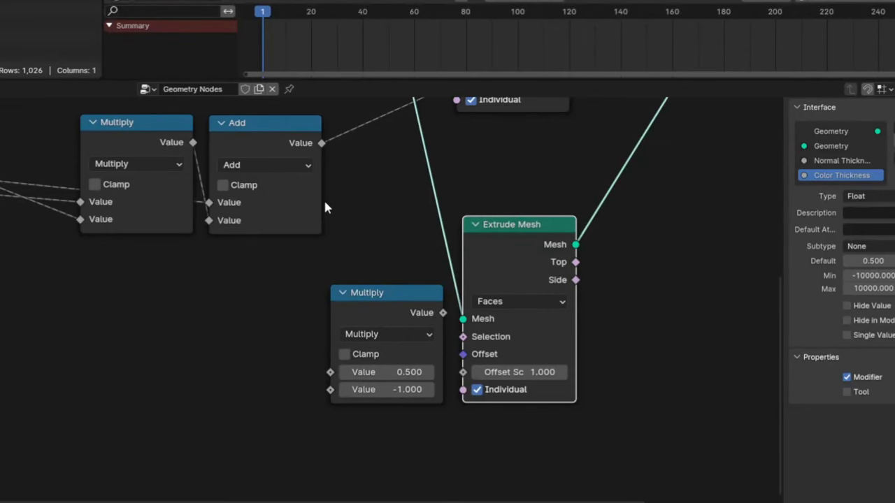
# Step: Scale the second extrusion's offset by -1, reveal the red faces with Face Orientation, and add Flip Faces
pyautogui.moveTo(322, 142); pyautogui.dragTo(332, 376)
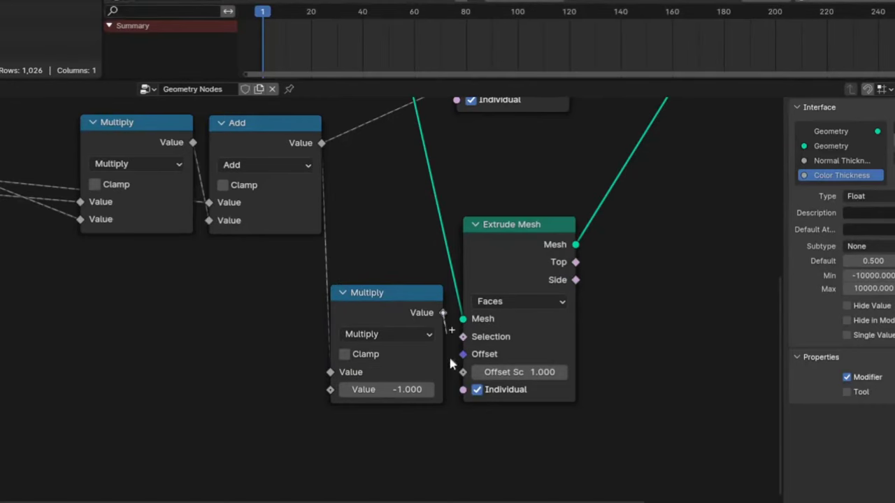
pyautogui.moveTo(460, 384); pyautogui.dragTo(463, 372)
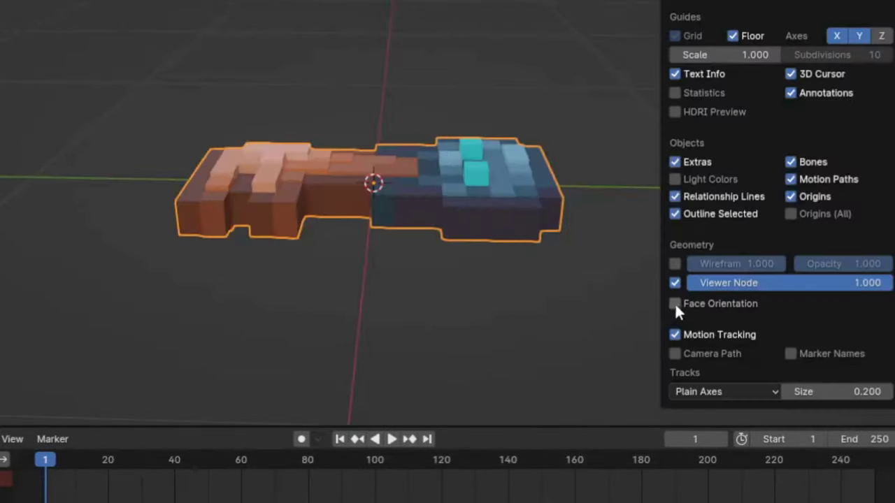
pyautogui.click(675, 304)
pyautogui.moveTo(570, 263); pyautogui.dragTo(562, 293, button='middle')
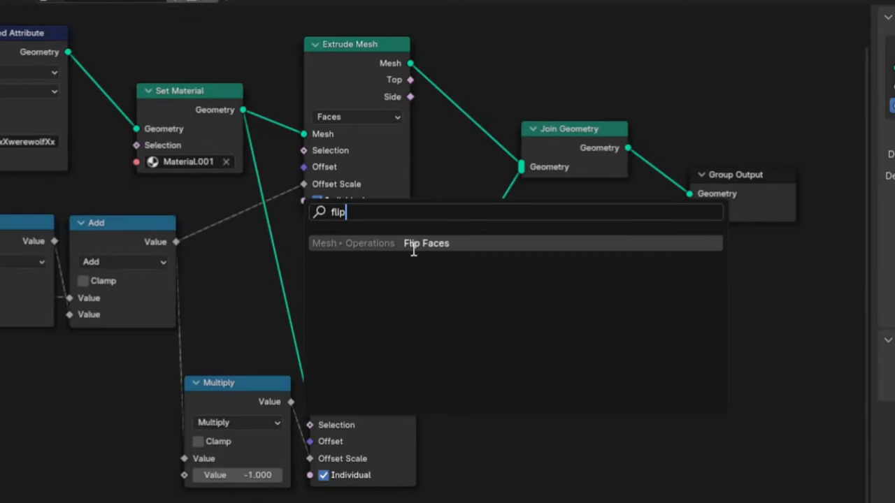
pyautogui.click(413, 244)
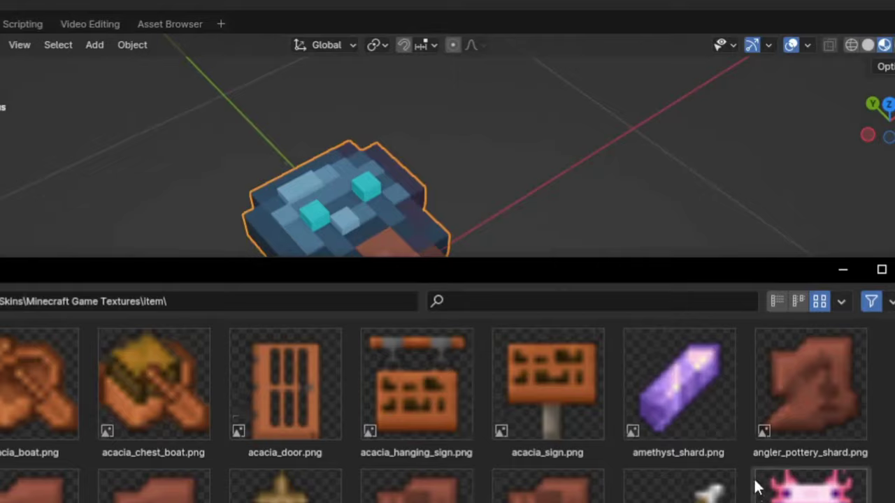
# Step: Load the axolotl item texture and expose the Image socket as a Group Input
pyautogui.doubleClick(804, 490)
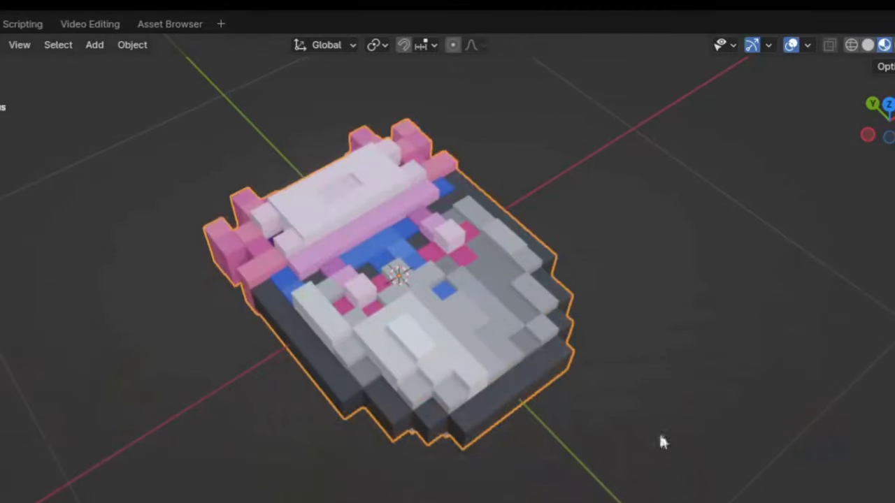
pyautogui.moveTo(660, 438); pyautogui.dragTo(570, 318, button='middle')
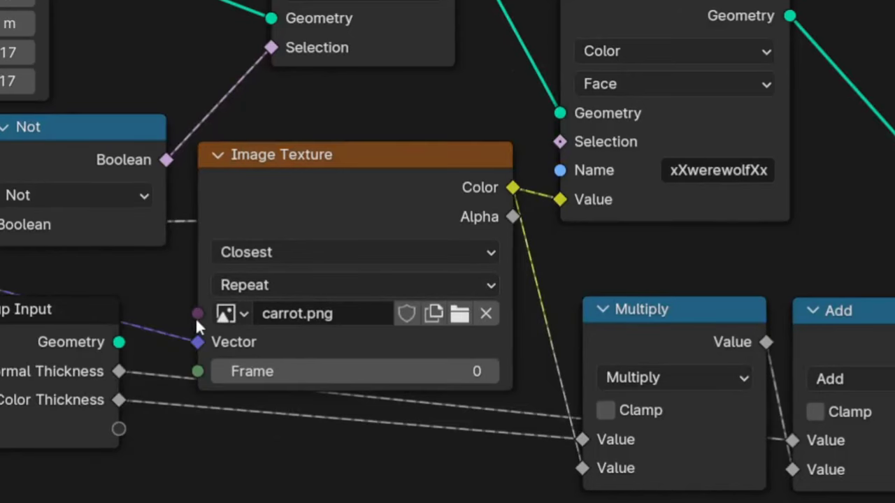
pyautogui.moveTo(196, 314); pyautogui.dragTo(119, 429)
pyautogui.moveTo(342, 155); pyautogui.dragTo(0, 165)
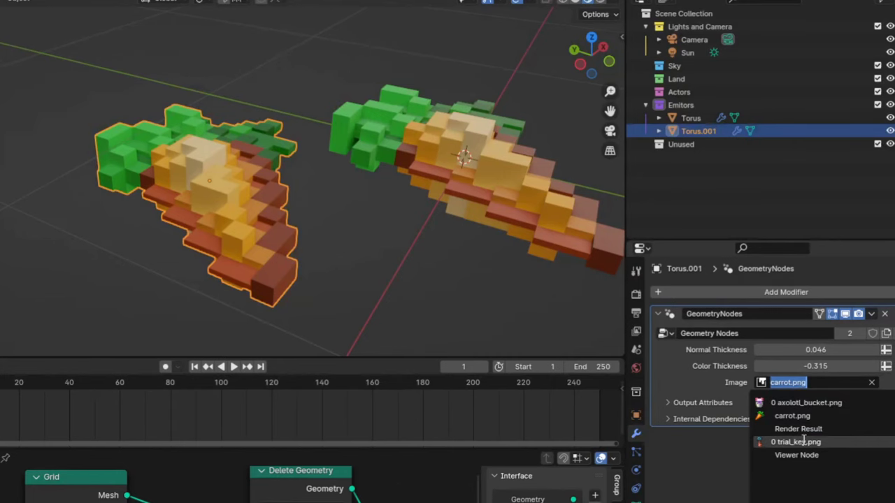
# Step: Choose trial_key.png as the modifier's image and raise the grid resolution to 41 vertices
pyautogui.click(774, 450)
pyautogui.moveTo(371, 233); pyautogui.dragTo(276, 276, button='middle')
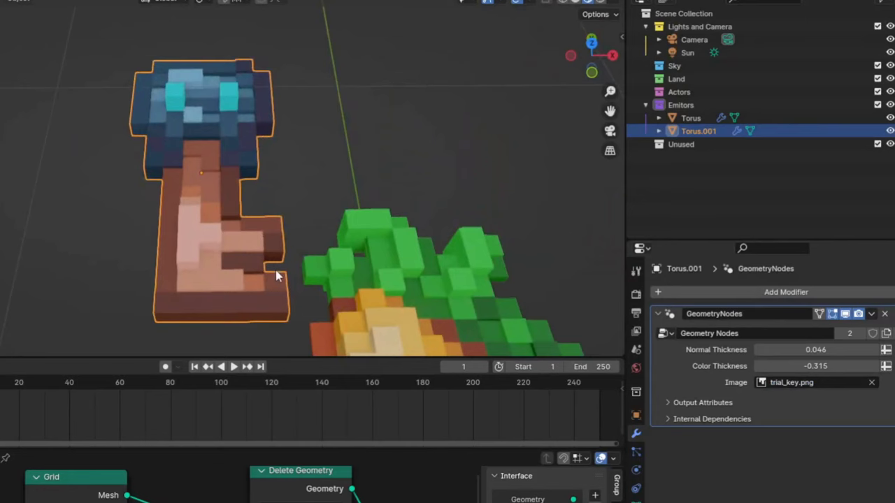
pyautogui.scroll(-5, 287, 239)
pyautogui.moveTo(287, 240); pyautogui.dragTo(341, 210, button='middle')
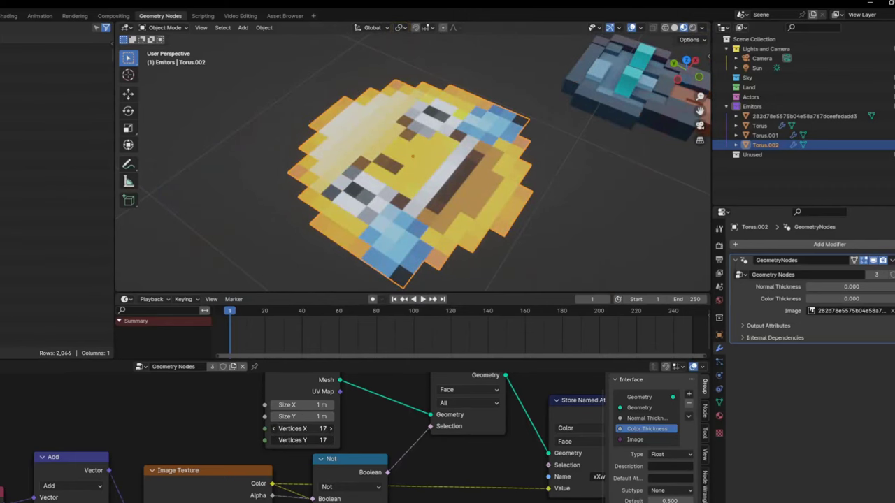
pyautogui.moveTo(301, 428)
pyautogui.mouseDown()
pyautogui.moveTo(321, 429)
pyautogui.moveTo(311, 429)
pyautogui.mouseUp()
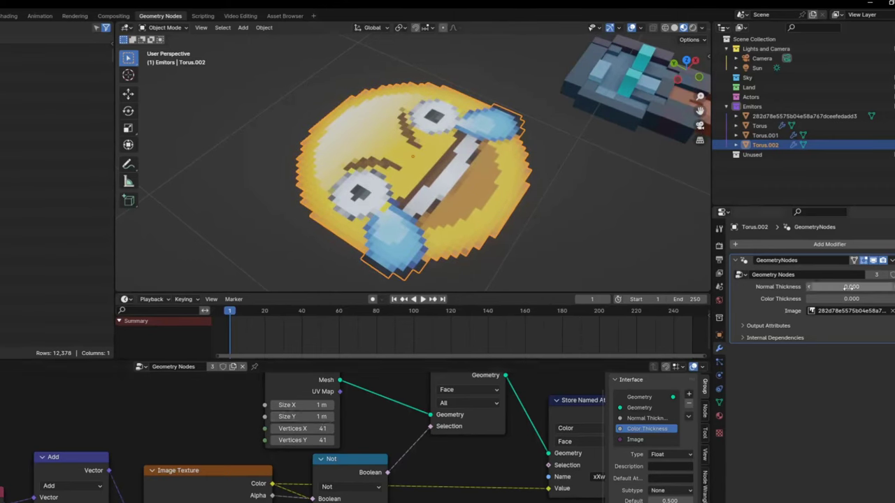